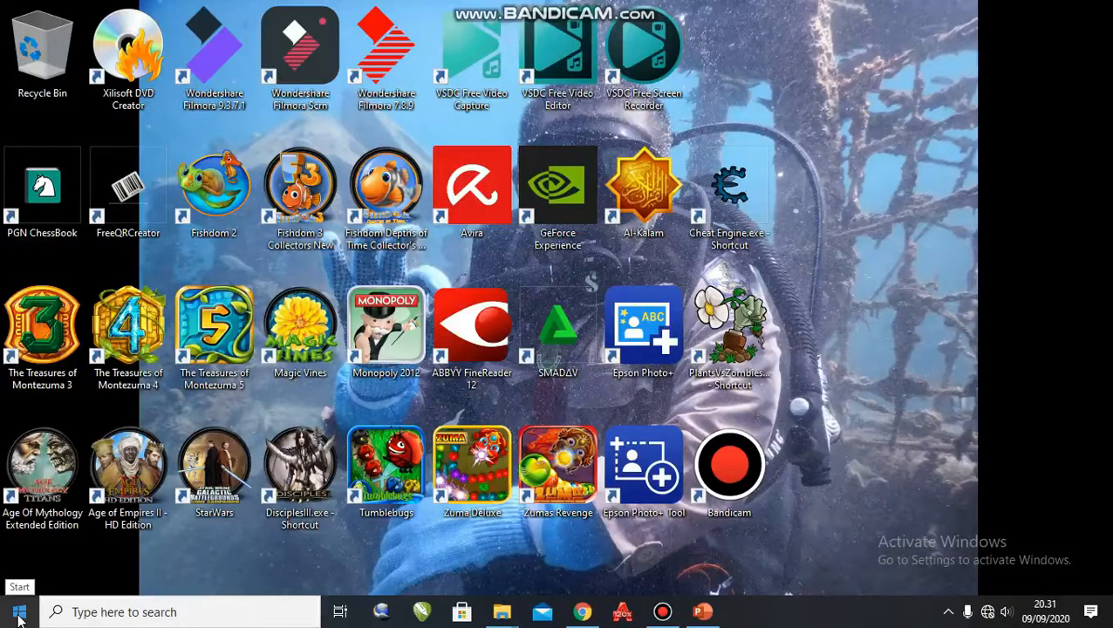
Launch Word from the installed programs and create a new blank document.
{"action": "left_click", "coordinate": [19, 615]}
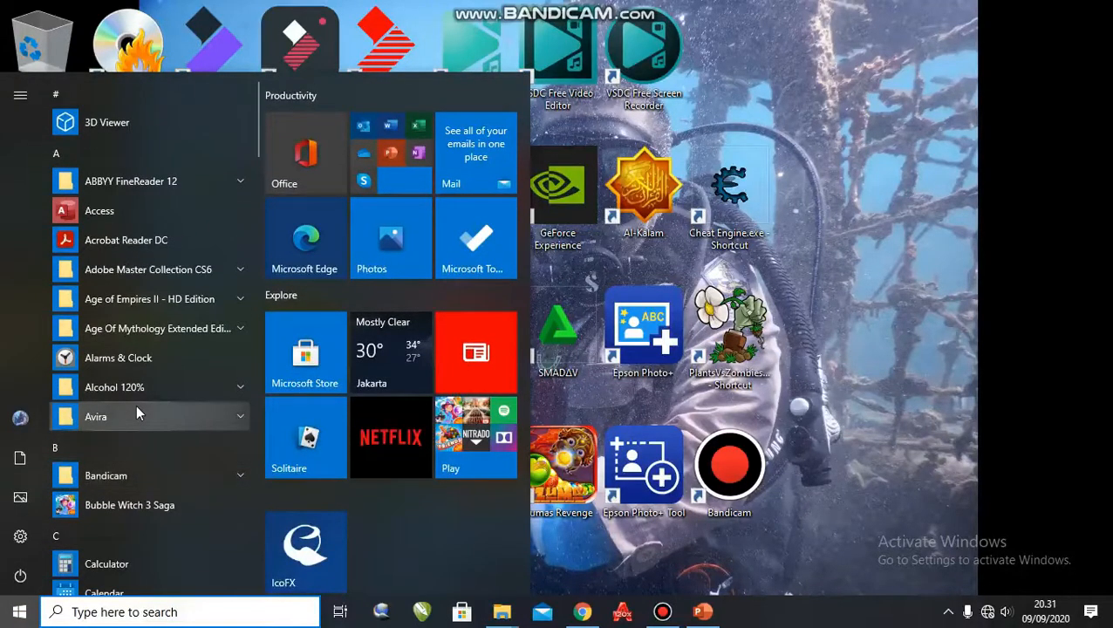
{"action": "scroll", "coordinate": [136, 405], "scroll_direction": "down", "scroll_amount": 8}
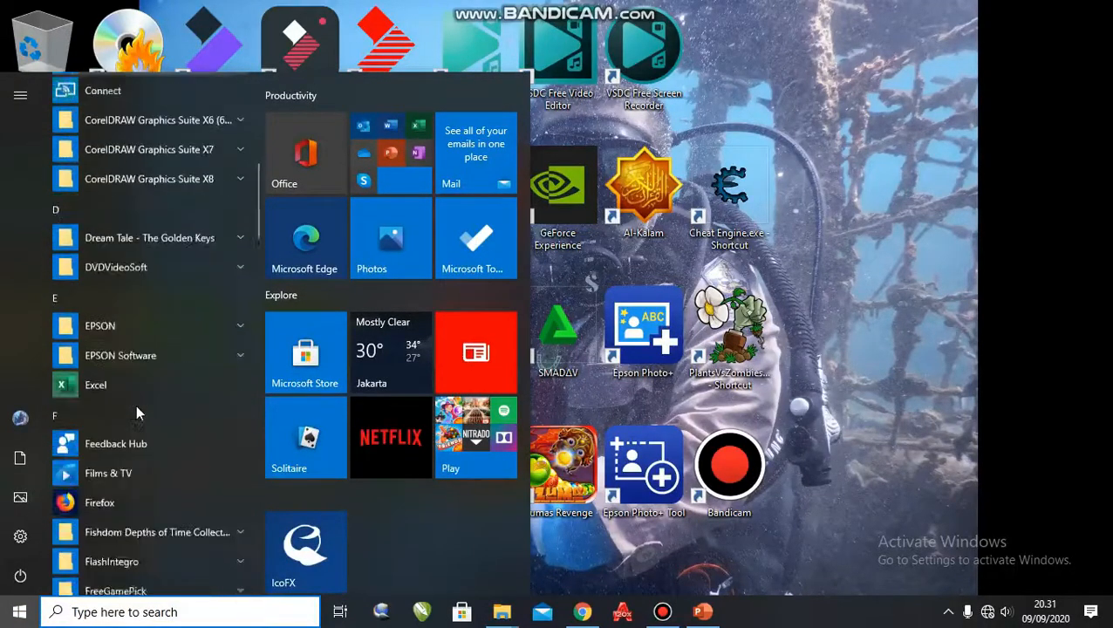
{"action": "scroll", "coordinate": [136, 405], "scroll_direction": "down", "scroll_amount": 15}
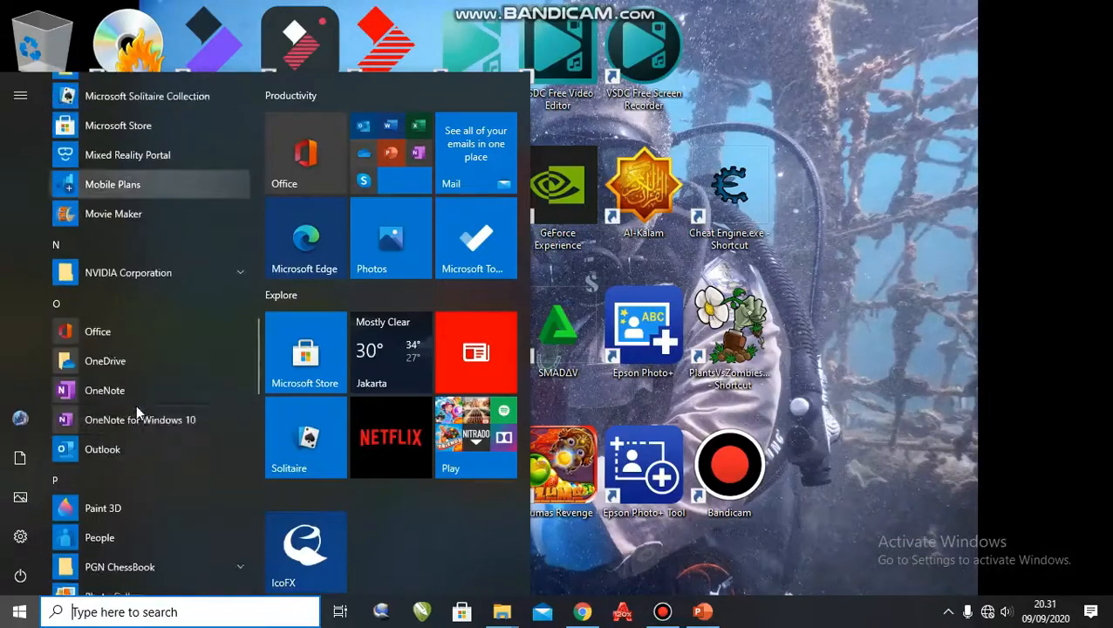
{"action": "scroll", "coordinate": [136, 408], "scroll_direction": "down", "scroll_amount": 12}
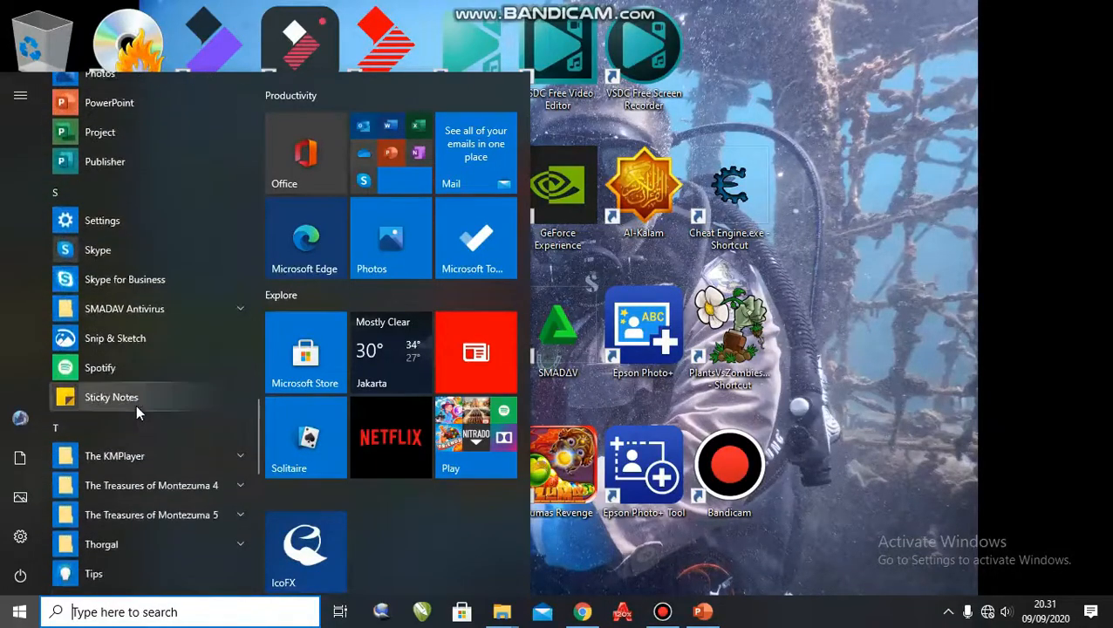
{"action": "scroll", "coordinate": [136, 405], "scroll_direction": "down", "scroll_amount": 5}
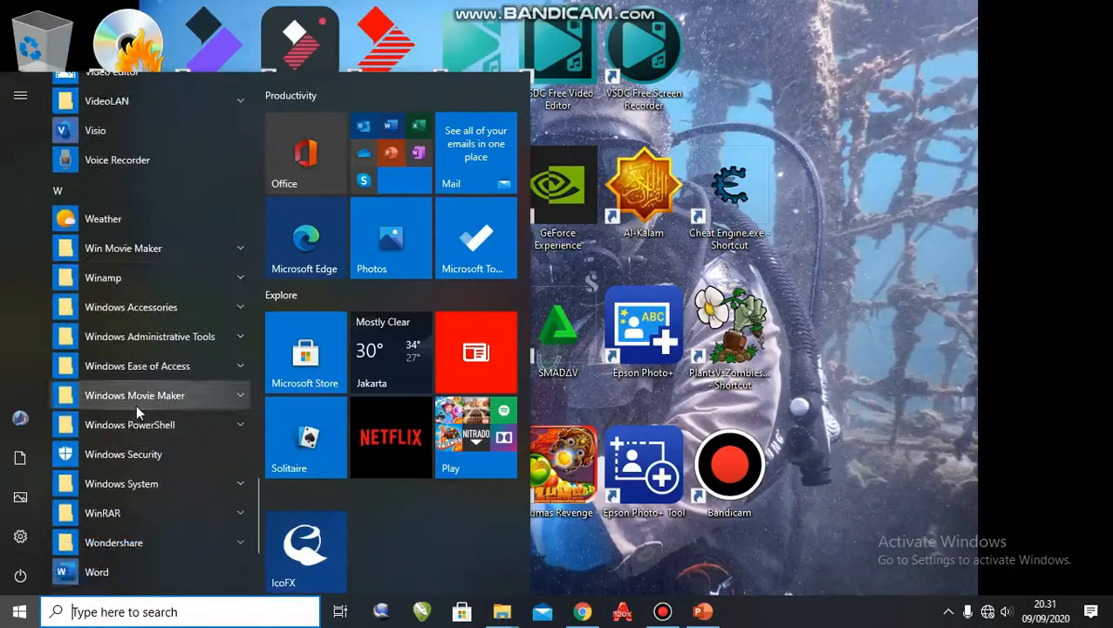
{"action": "scroll", "coordinate": [136, 406], "scroll_direction": "down", "scroll_amount": 4}
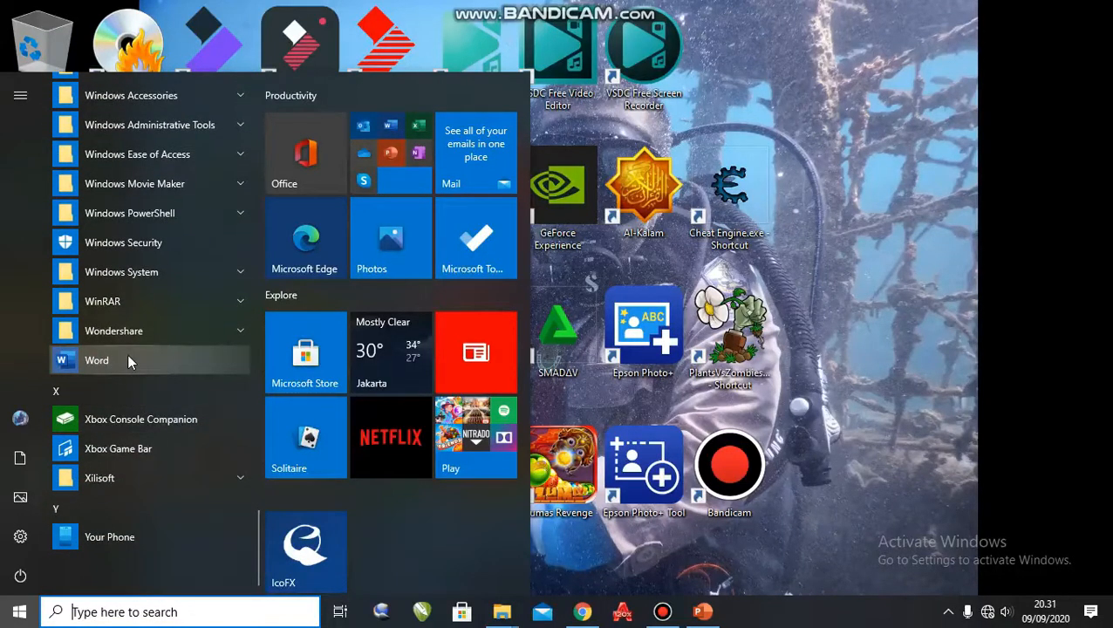
{"action": "left_click", "coordinate": [133, 360]}
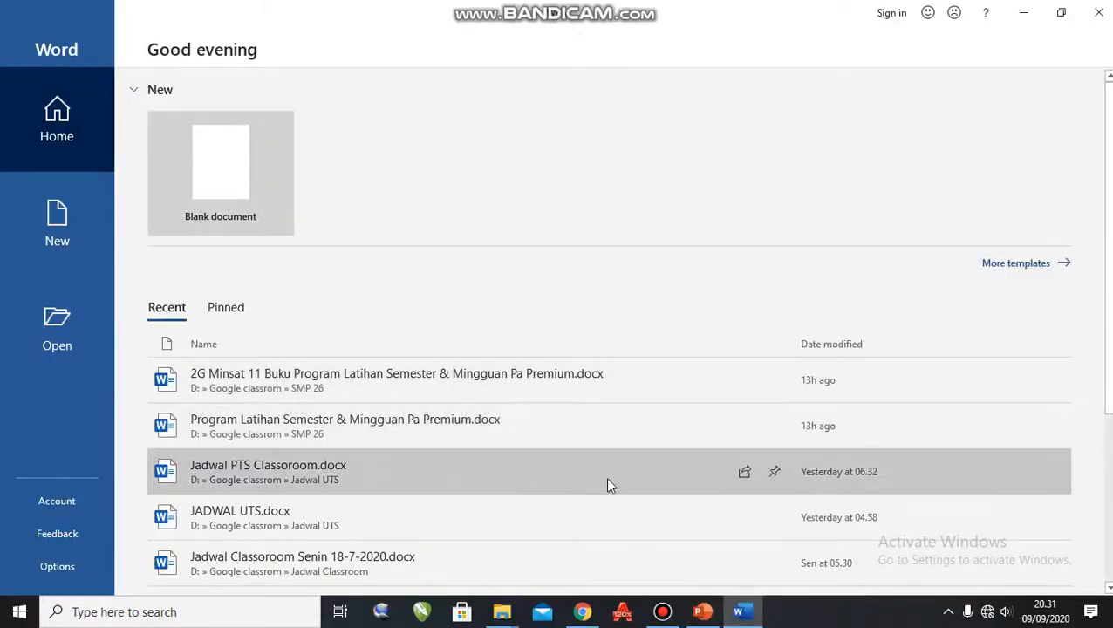
{"action": "left_click", "coordinate": [223, 171]}
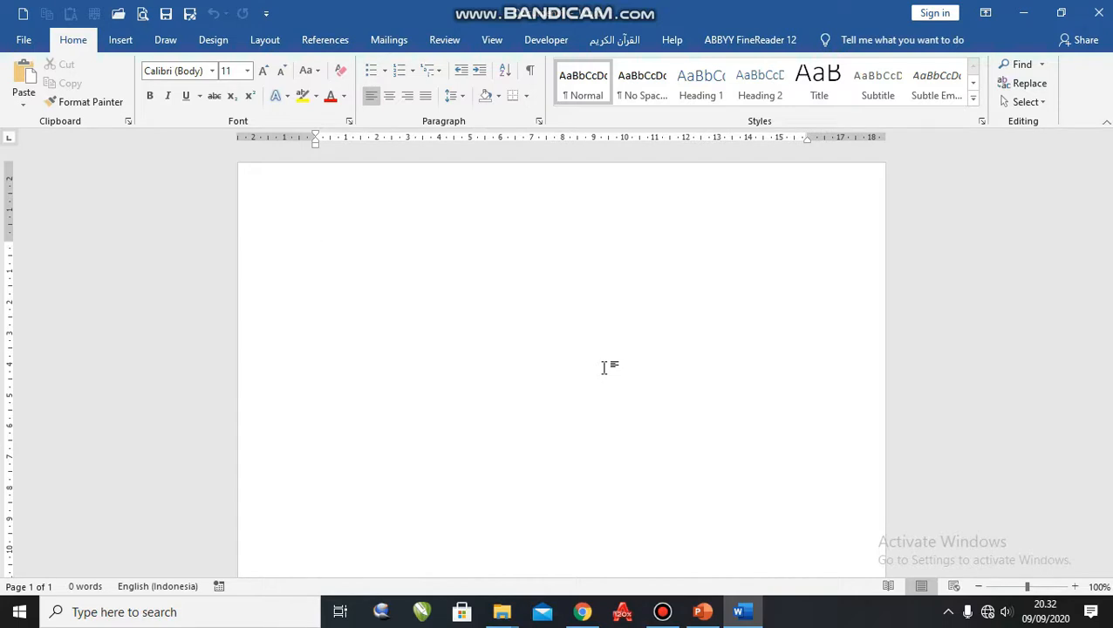
Enter the title "BELAJAR MICROSOFT WORD" on the first line and center it.
{"action": "type", "text": "BELAJA"}
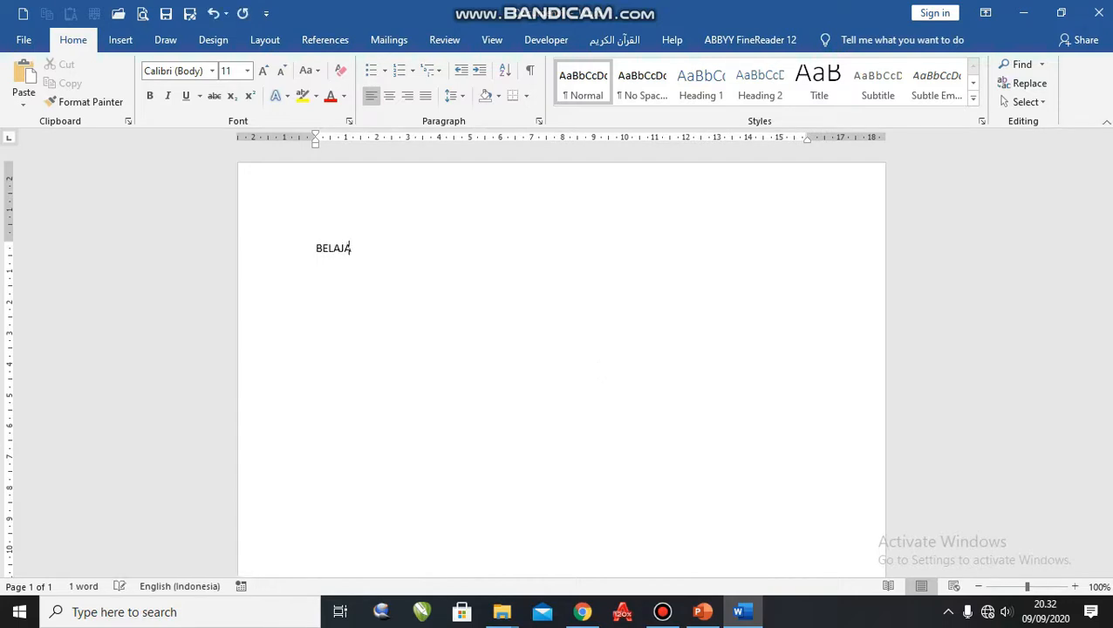
{"action": "type", "text": "R MICRO"}
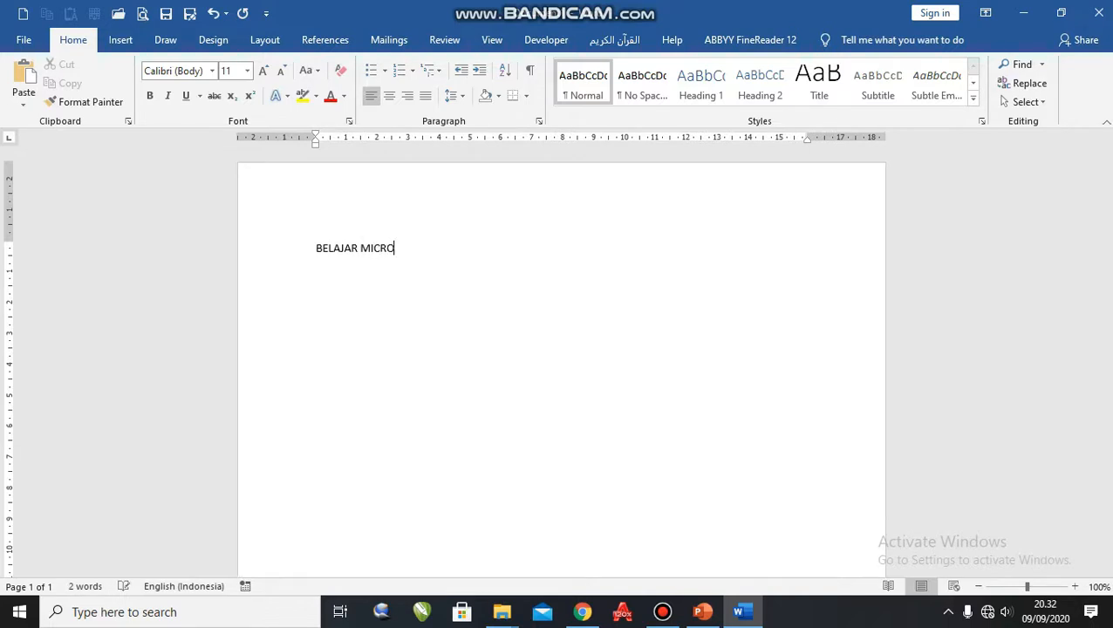
{"action": "type", "text": "SOFT WORD"}
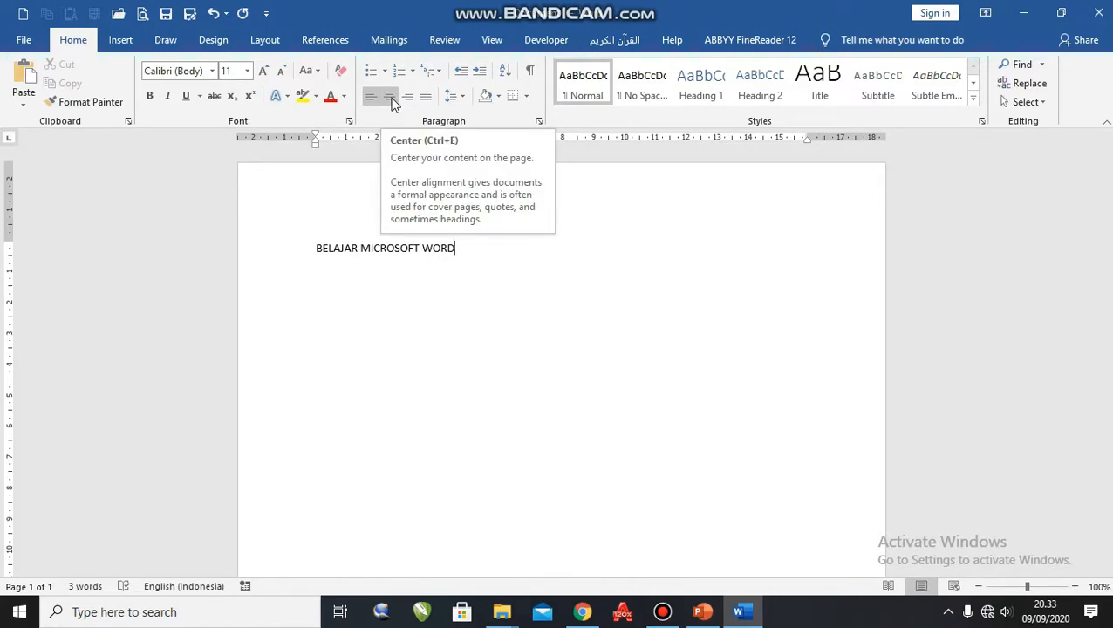
{"action": "left_click", "coordinate": [390, 98]}
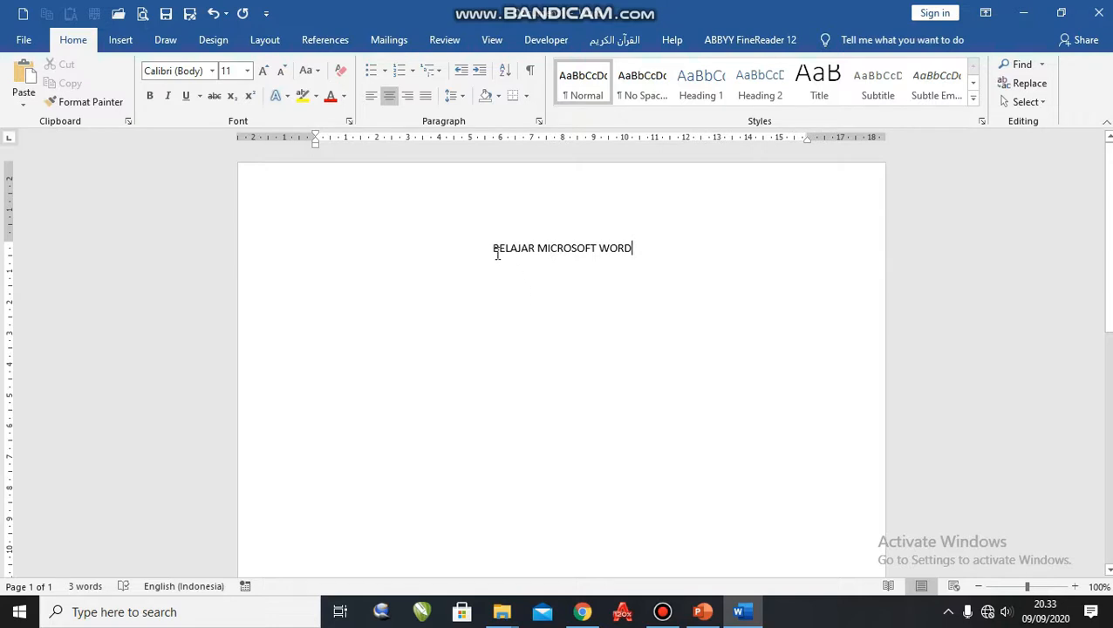
Format the whole title line as italic and bold.
{"action": "left_click_drag", "start_coordinate": [493, 248], "coordinate": [636, 252]}
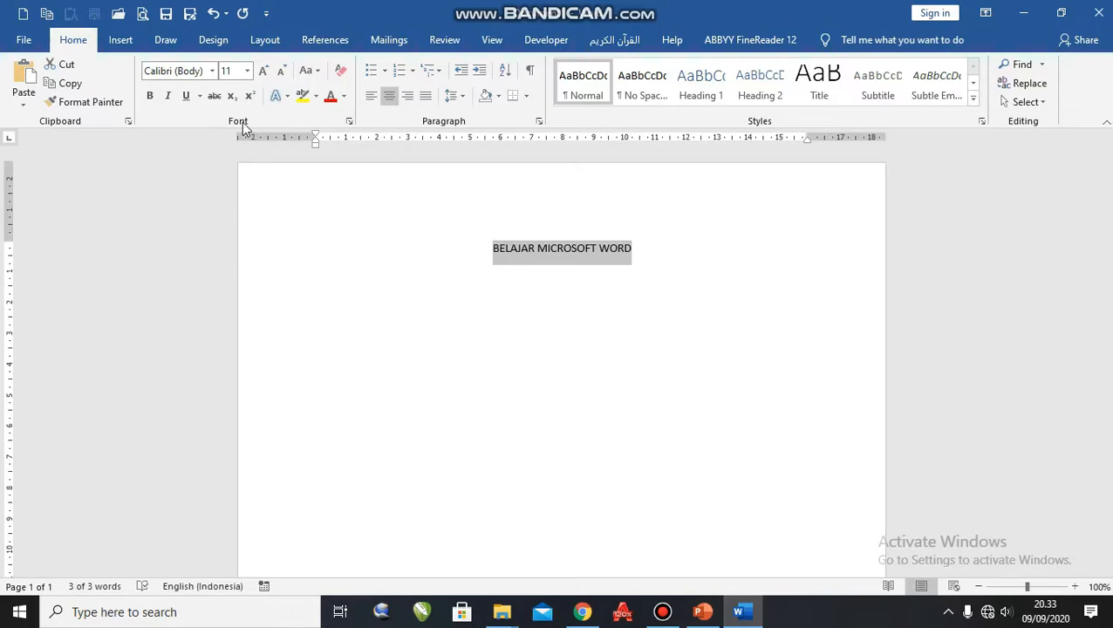
{"action": "left_click", "coordinate": [168, 98]}
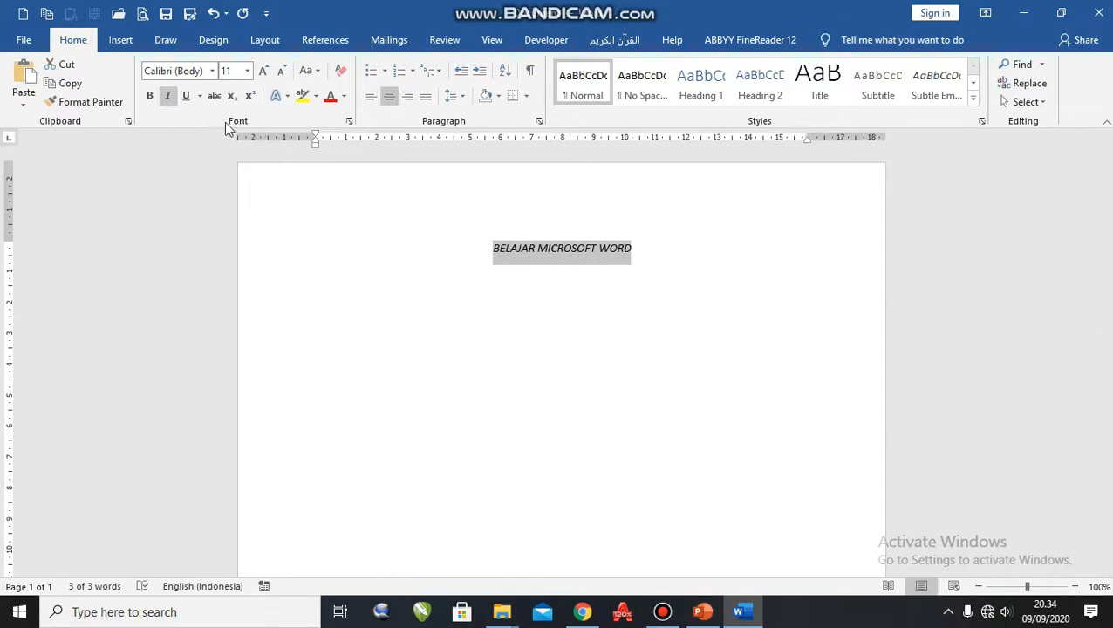
{"action": "left_click", "coordinate": [149, 96]}
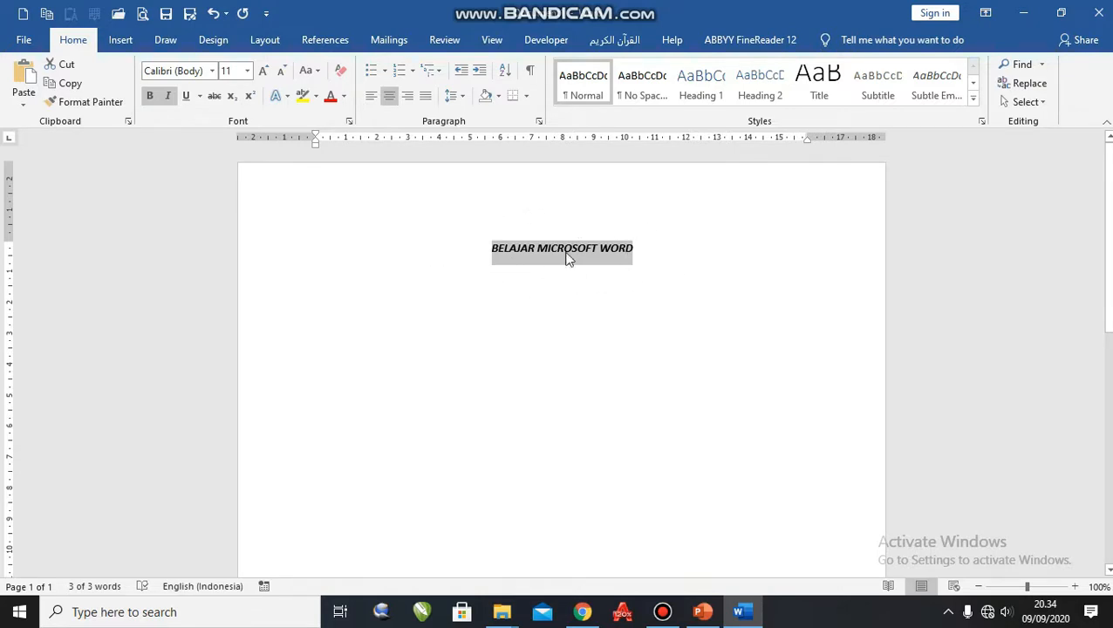
Change the font of the selected title to Comic Sans MS.
{"action": "left_click", "coordinate": [212, 73]}
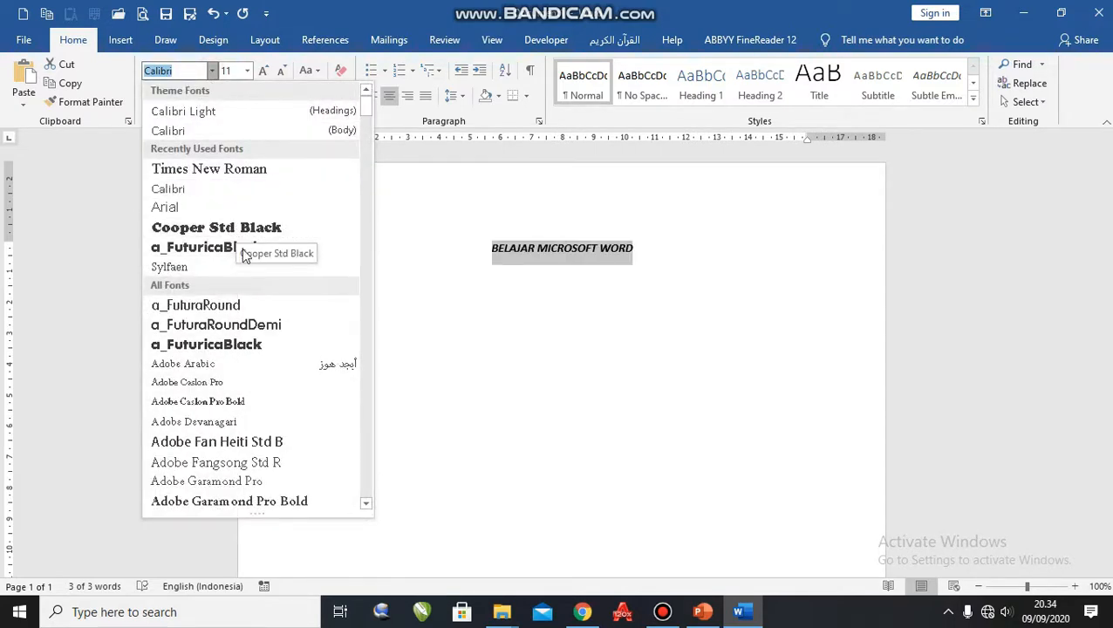
{"action": "scroll", "coordinate": [242, 248], "scroll_direction": "down", "scroll_amount": 2}
{"action": "scroll", "coordinate": [234, 310], "scroll_direction": "down", "scroll_amount": 3}
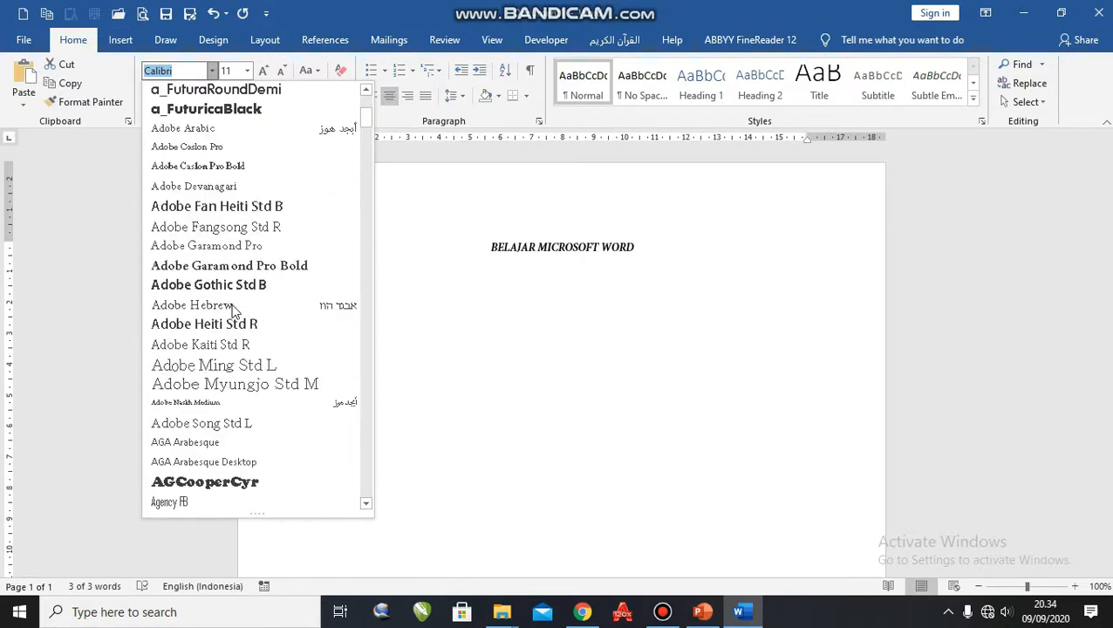
{"action": "scroll", "coordinate": [236, 313], "scroll_direction": "down", "scroll_amount": 3}
{"action": "scroll", "coordinate": [237, 312], "scroll_direction": "down", "scroll_amount": 1}
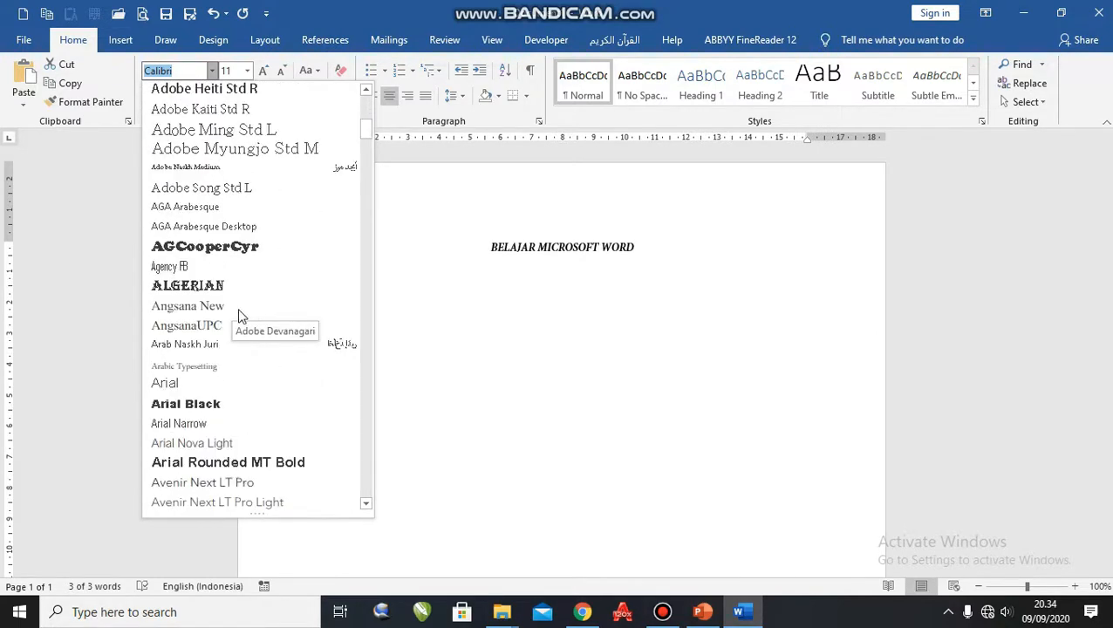
{"action": "scroll", "coordinate": [275, 305], "scroll_direction": "down", "scroll_amount": 3}
{"action": "scroll", "coordinate": [263, 292], "scroll_direction": "down", "scroll_amount": 3}
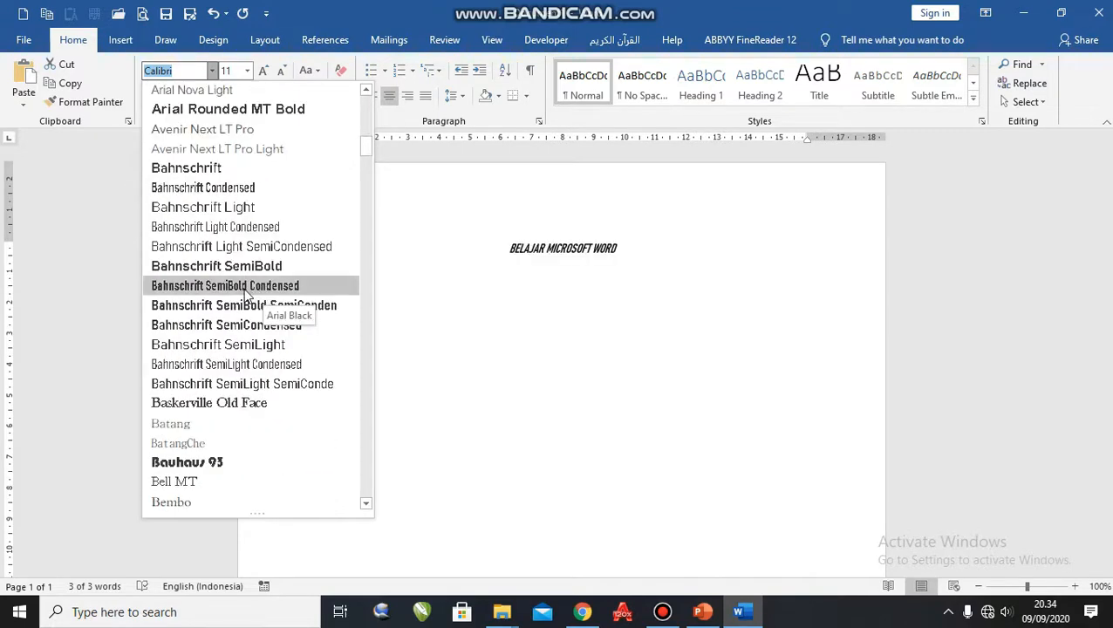
{"action": "scroll", "coordinate": [249, 294], "scroll_direction": "down", "scroll_amount": 1}
{"action": "scroll", "coordinate": [246, 297], "scroll_direction": "down", "scroll_amount": 1}
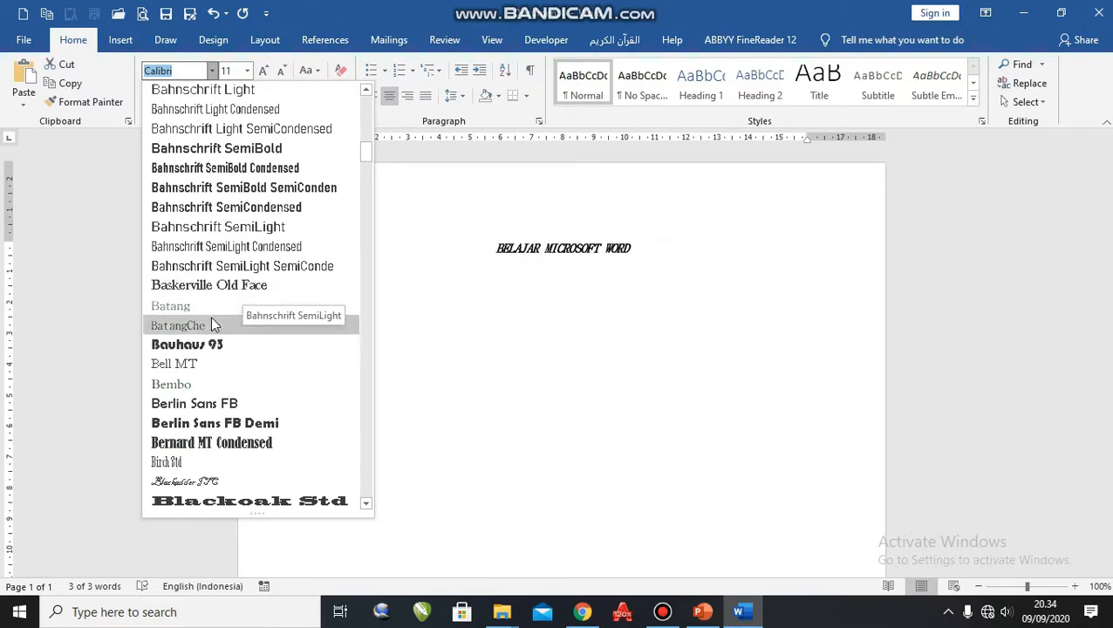
{"action": "scroll", "coordinate": [211, 319], "scroll_direction": "down", "scroll_amount": 3}
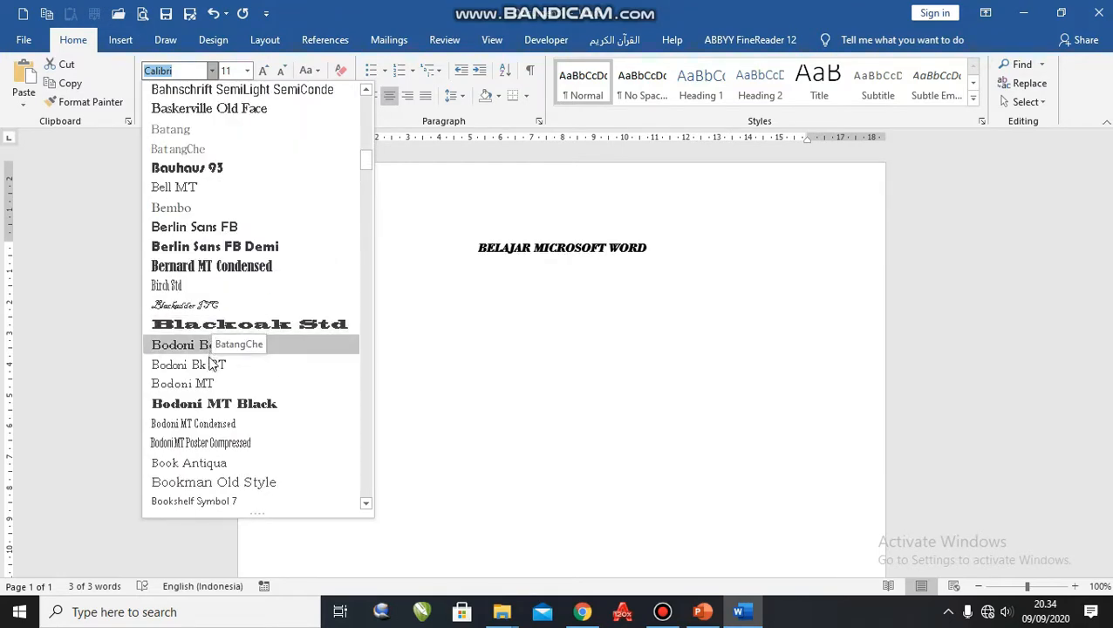
{"action": "scroll", "coordinate": [213, 329], "scroll_direction": "down", "scroll_amount": 2}
{"action": "scroll", "coordinate": [212, 363], "scroll_direction": "down", "scroll_amount": 2}
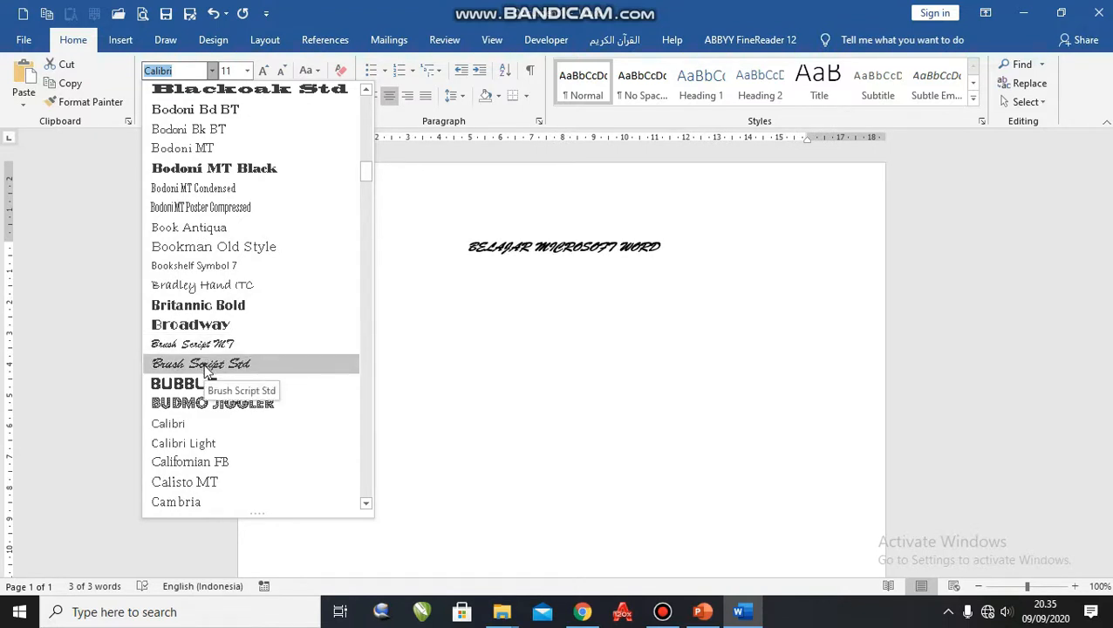
{"action": "scroll", "coordinate": [207, 372], "scroll_direction": "down", "scroll_amount": 1}
{"action": "scroll", "coordinate": [207, 373], "scroll_direction": "down", "scroll_amount": 1}
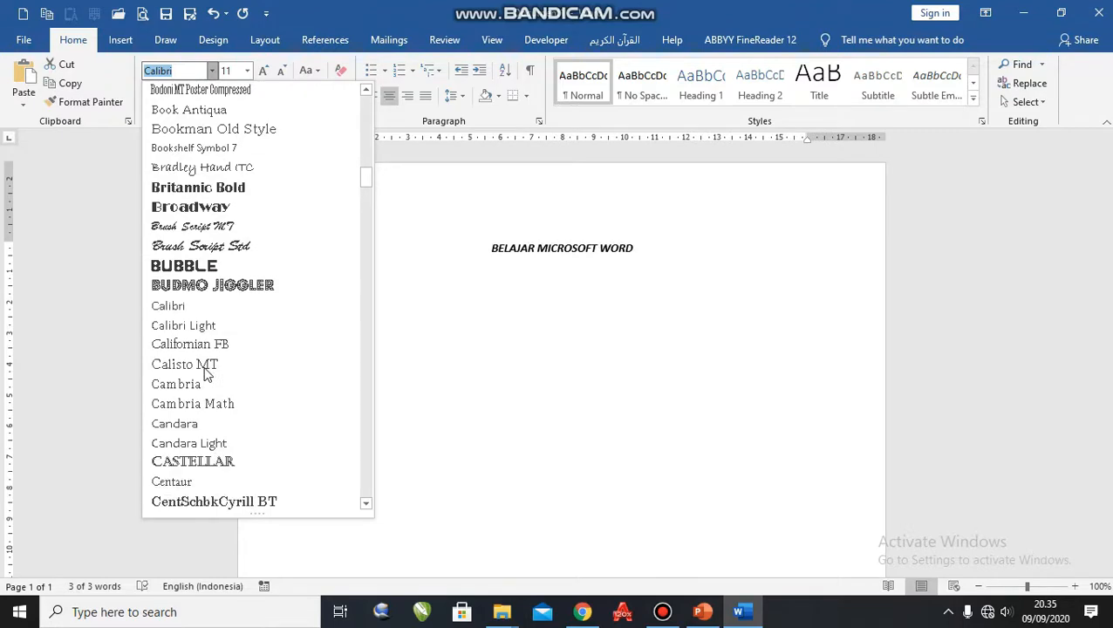
{"action": "scroll", "coordinate": [206, 374], "scroll_direction": "down", "scroll_amount": 3}
{"action": "scroll", "coordinate": [204, 371], "scroll_direction": "down", "scroll_amount": 3}
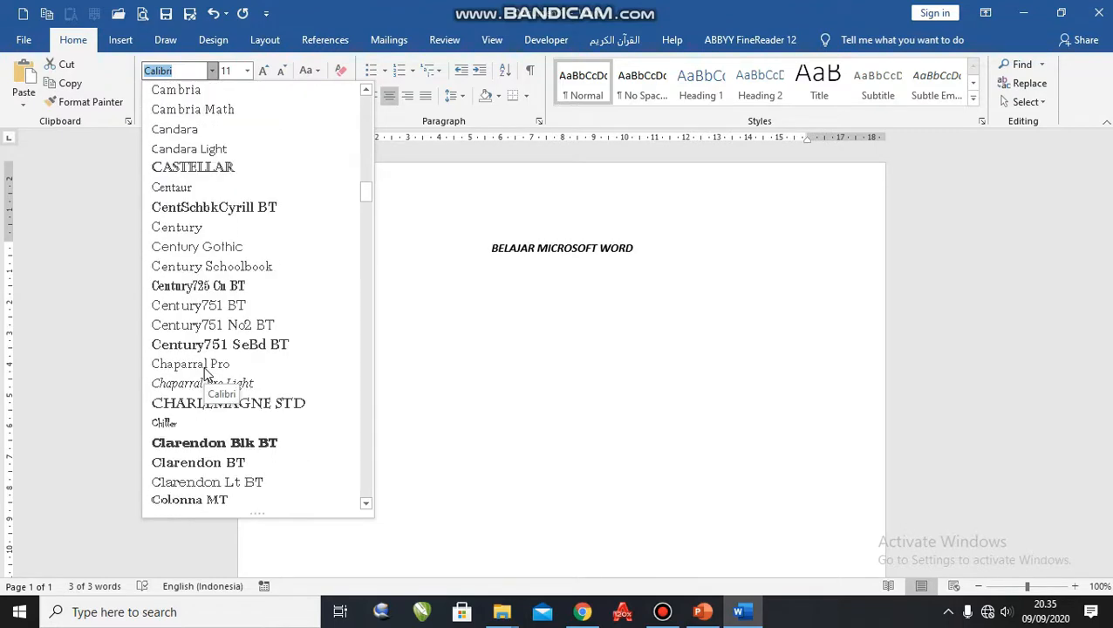
{"action": "scroll", "coordinate": [201, 368], "scroll_direction": "down", "scroll_amount": 1}
{"action": "scroll", "coordinate": [181, 405], "scroll_direction": "down", "scroll_amount": 1}
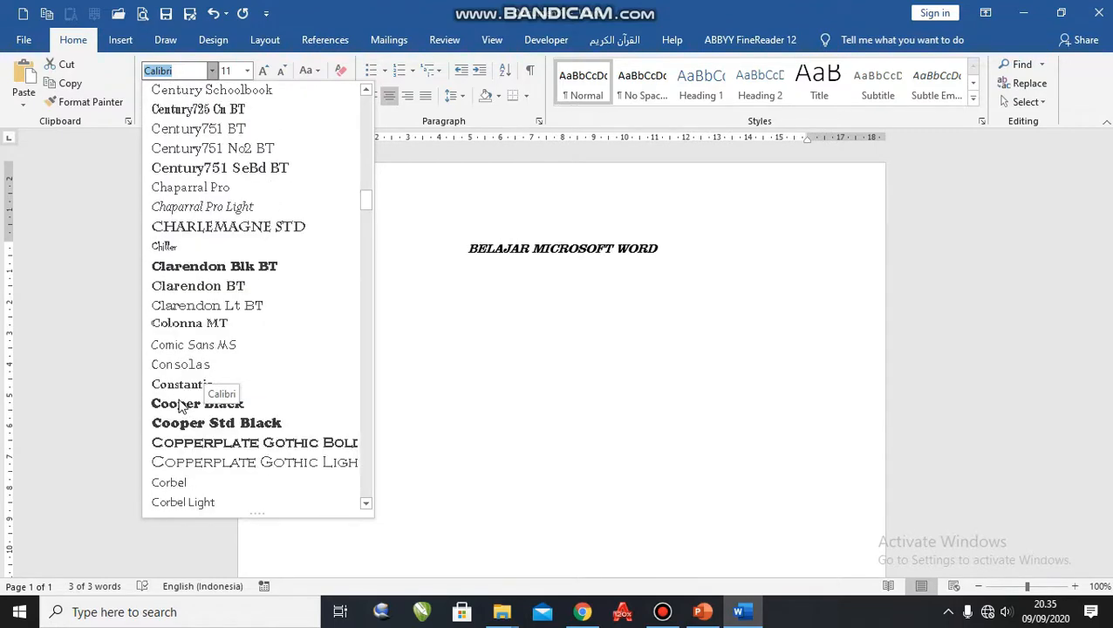
{"action": "left_click", "coordinate": [225, 349]}
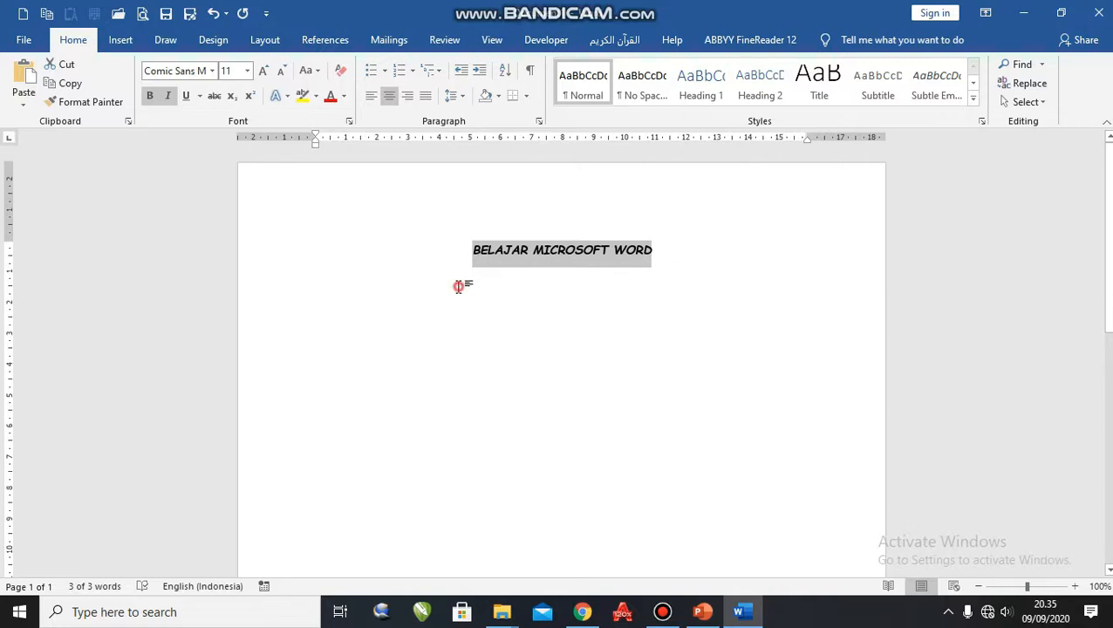
Select the full title line again and set its font size to 24.
{"action": "left_click", "coordinate": [456, 284]}
{"action": "left_click_drag", "start_coordinate": [469, 249], "coordinate": [644, 266]}
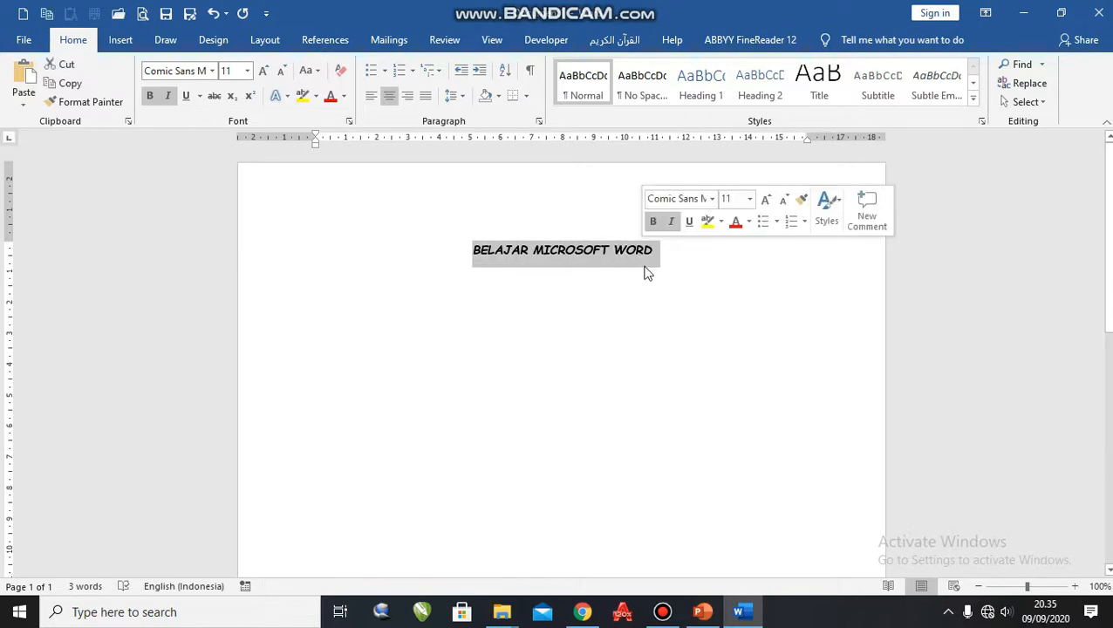
{"action": "left_click", "coordinate": [656, 285]}
{"action": "left_click", "coordinate": [190, 257]}
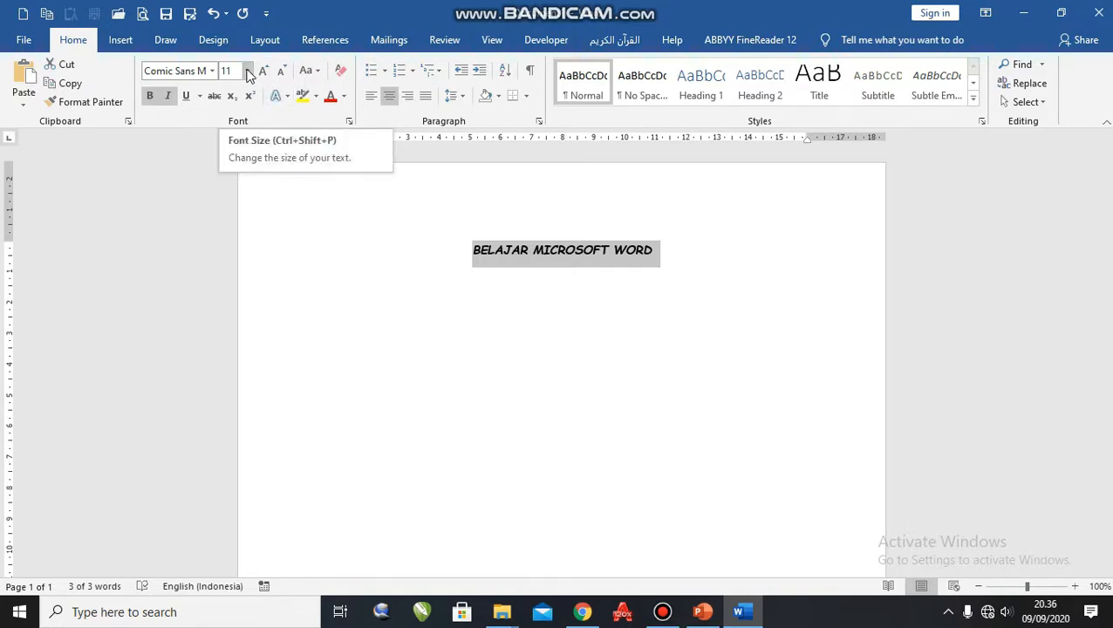
{"action": "left_click", "coordinate": [248, 75]}
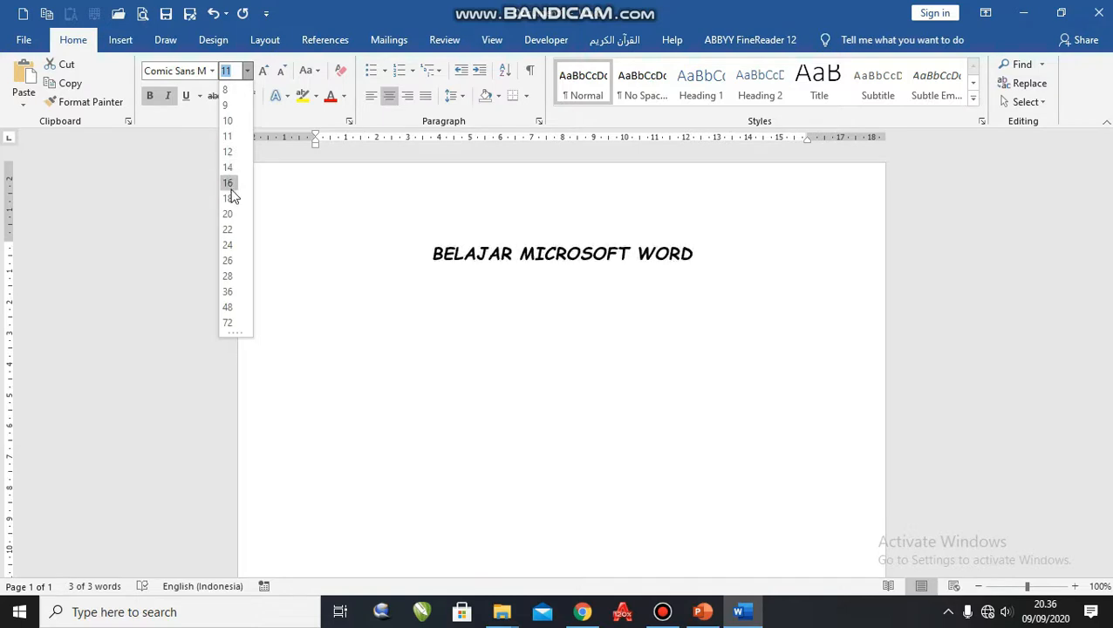
{"action": "left_click", "coordinate": [229, 245]}
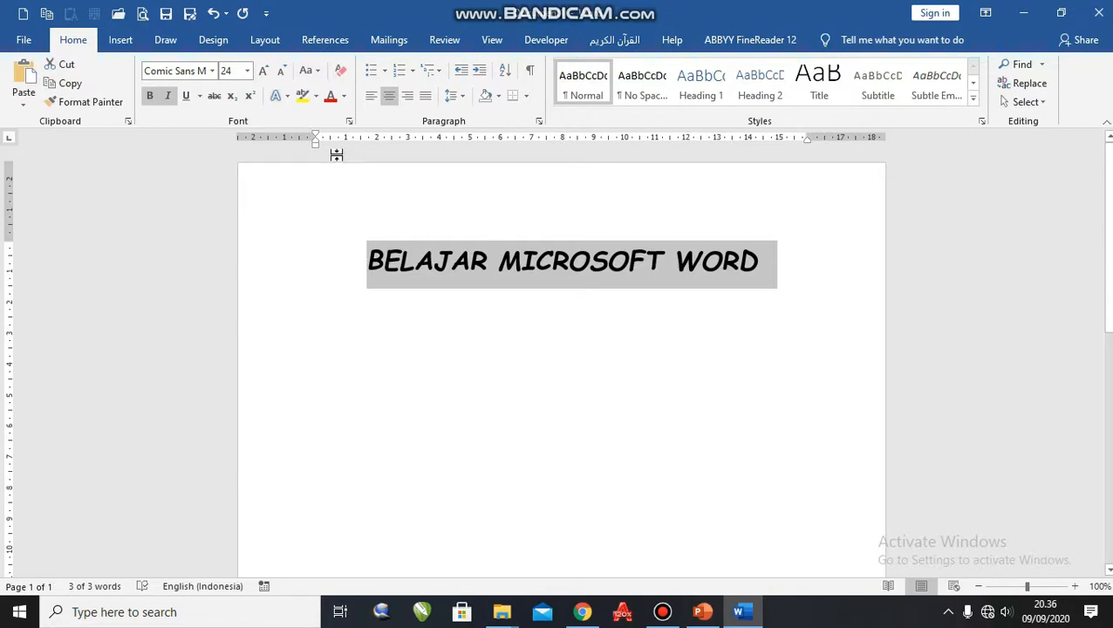
Color the title text bright blue using the standard palette of additional font colors, then deselect it.
{"action": "left_click", "coordinate": [345, 98]}
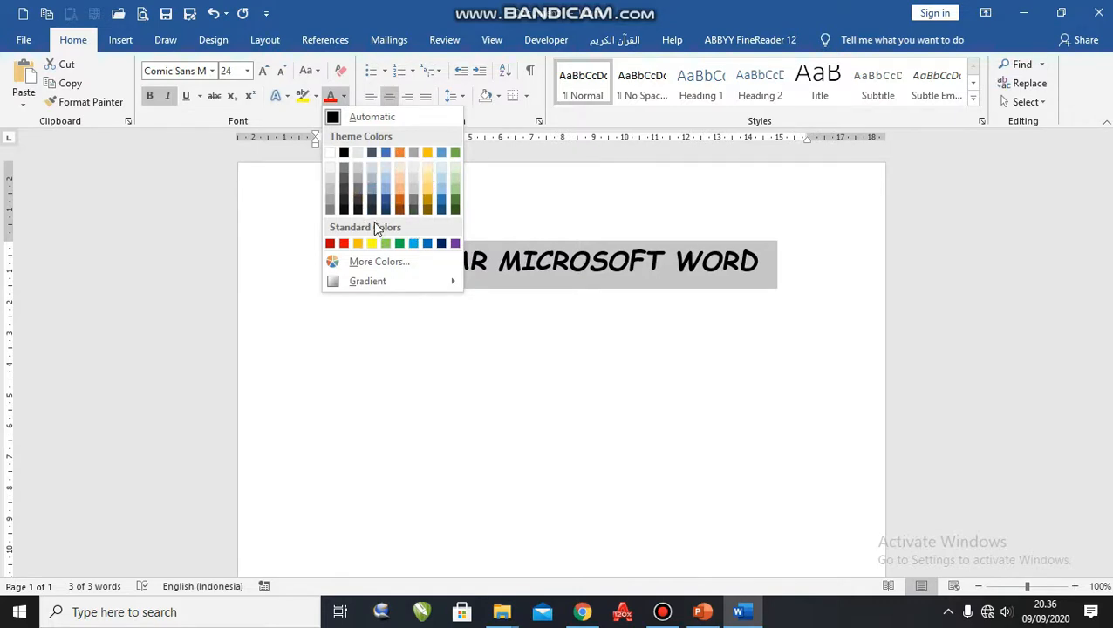
{"action": "left_click", "coordinate": [373, 266]}
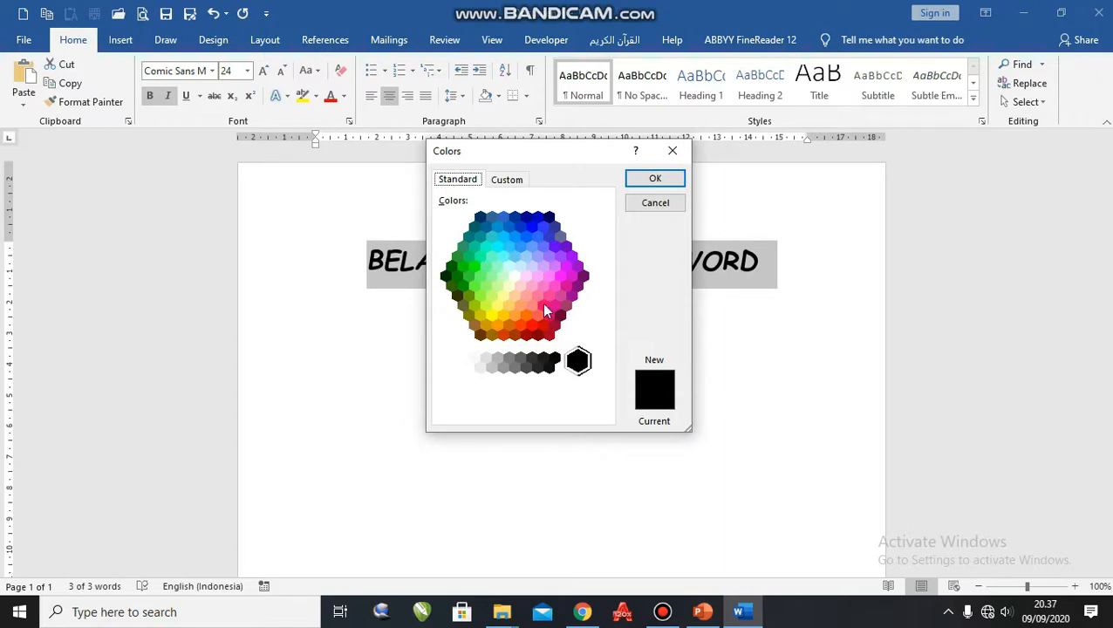
{"action": "left_click", "coordinate": [531, 228]}
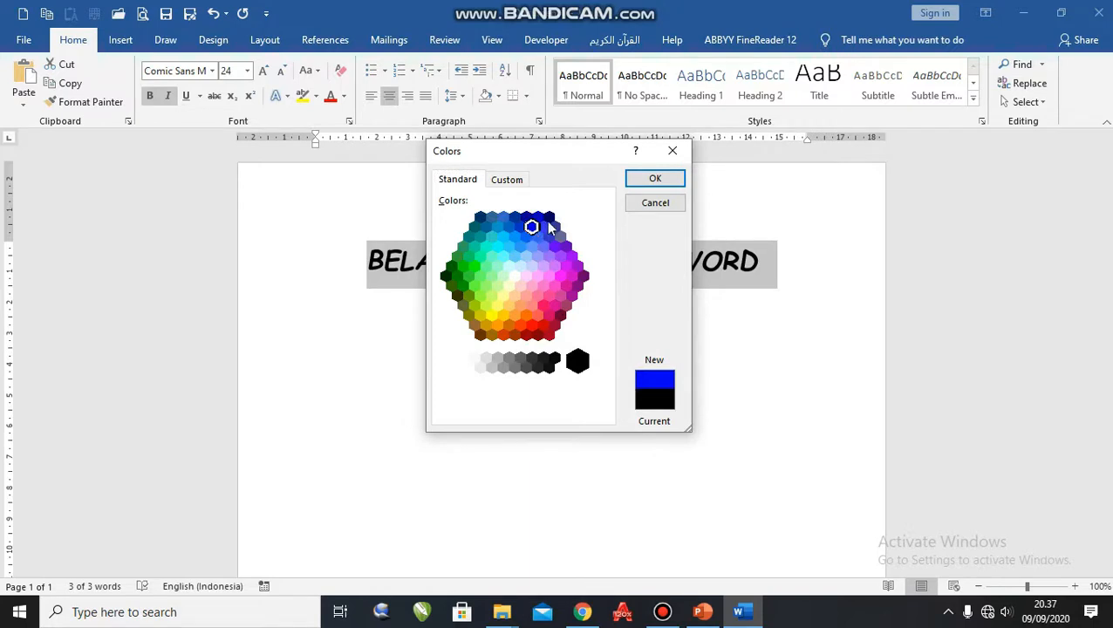
{"action": "left_click", "coordinate": [650, 182]}
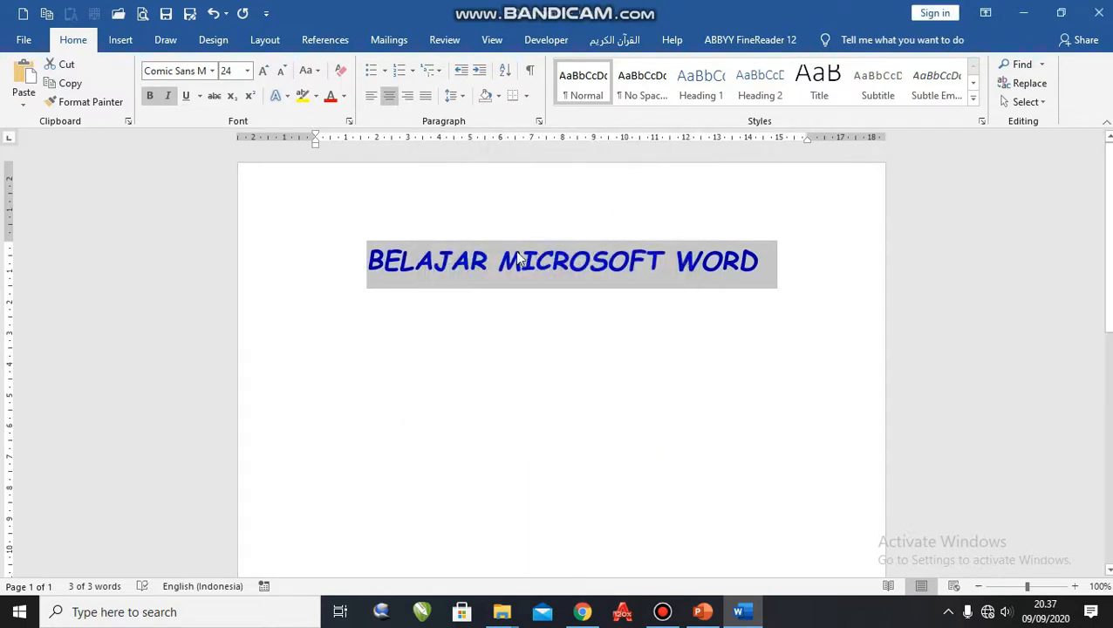
{"action": "left_click", "coordinate": [773, 269]}
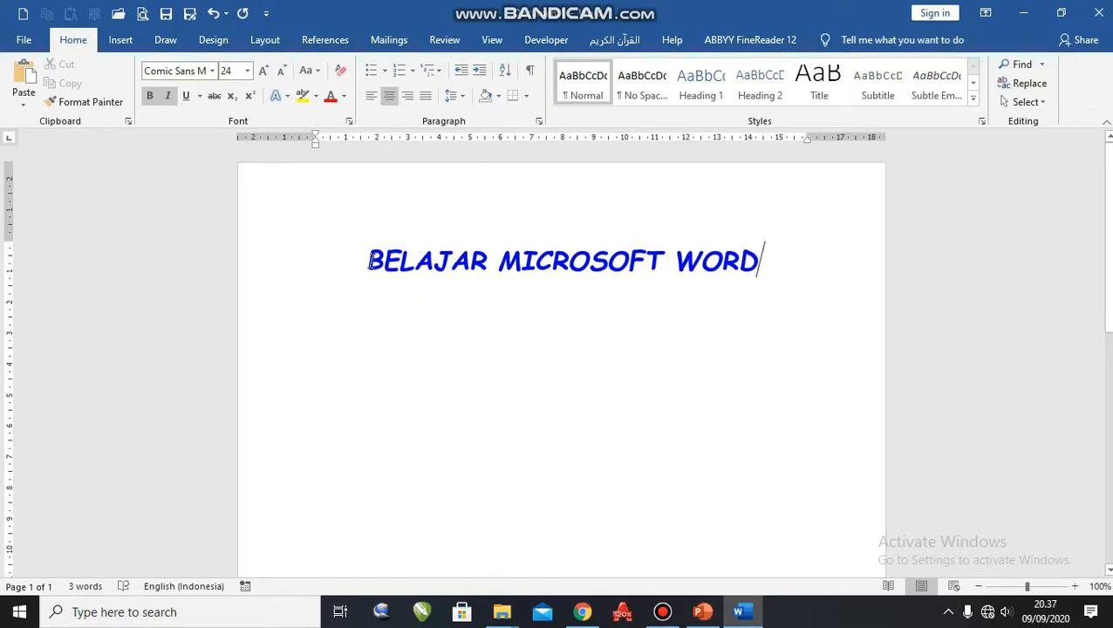
Select the whole title line and remove its italic and bold formatting.
{"action": "left_click", "coordinate": [370, 260]}
{"action": "left_click", "coordinate": [224, 264]}
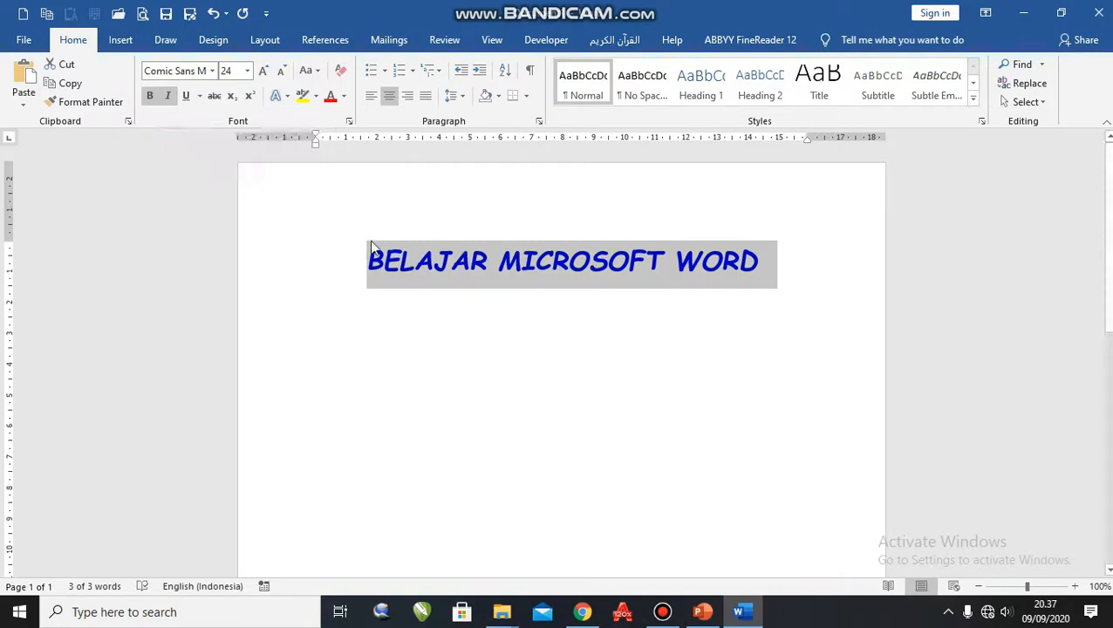
{"action": "left_click", "coordinate": [169, 98]}
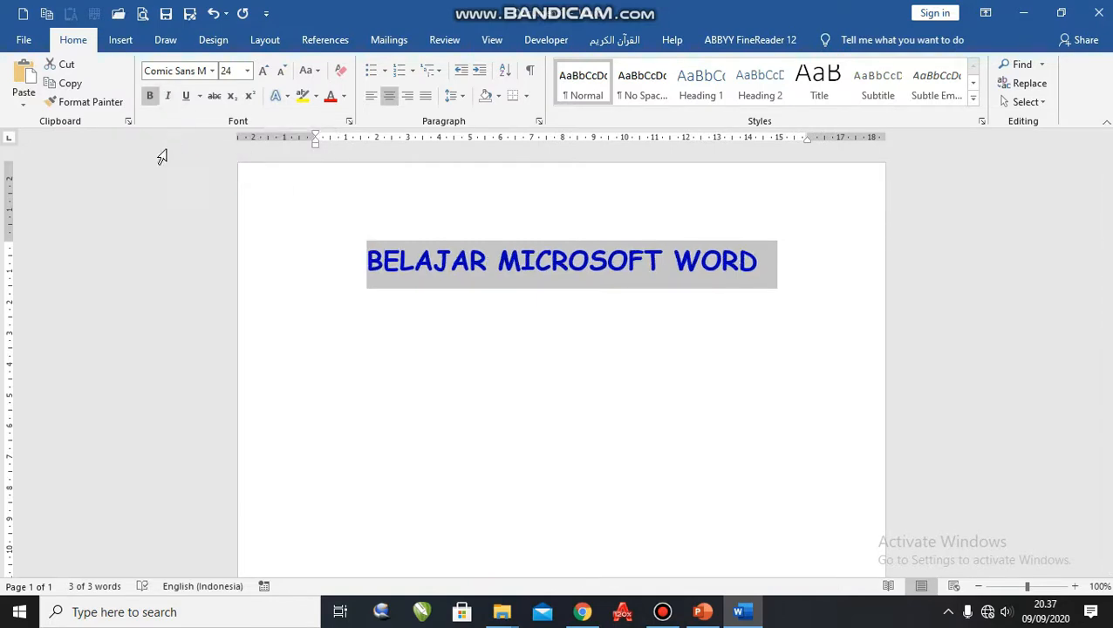
{"action": "left_click", "coordinate": [150, 96]}
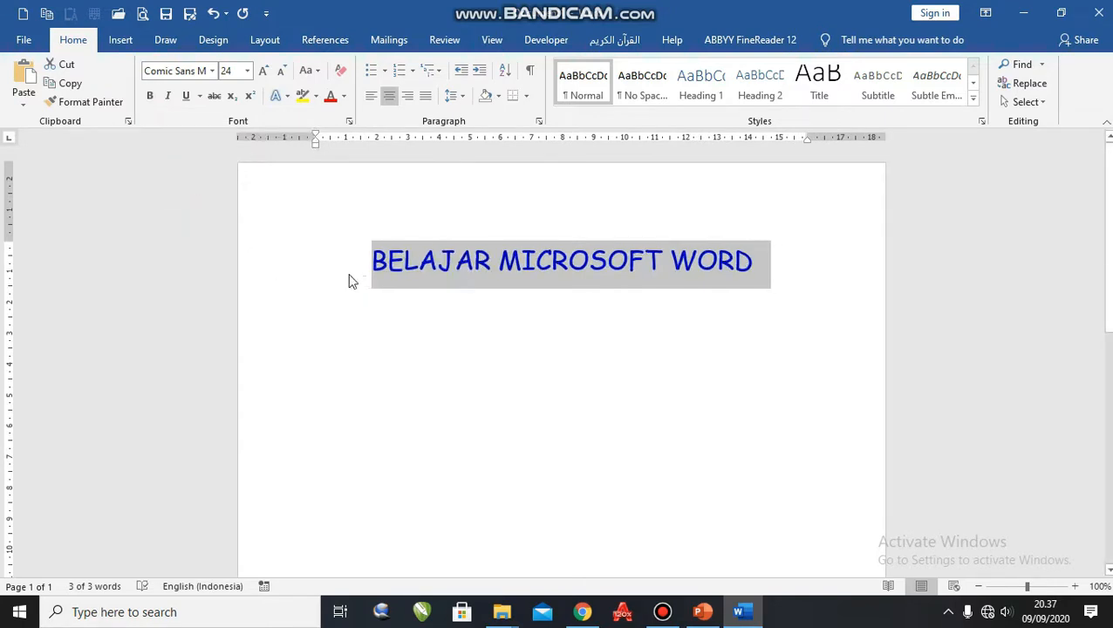
Set the selected title's font size to 11 and align it to the left margin.
{"action": "left_click", "coordinate": [248, 72]}
{"action": "left_click", "coordinate": [229, 137]}
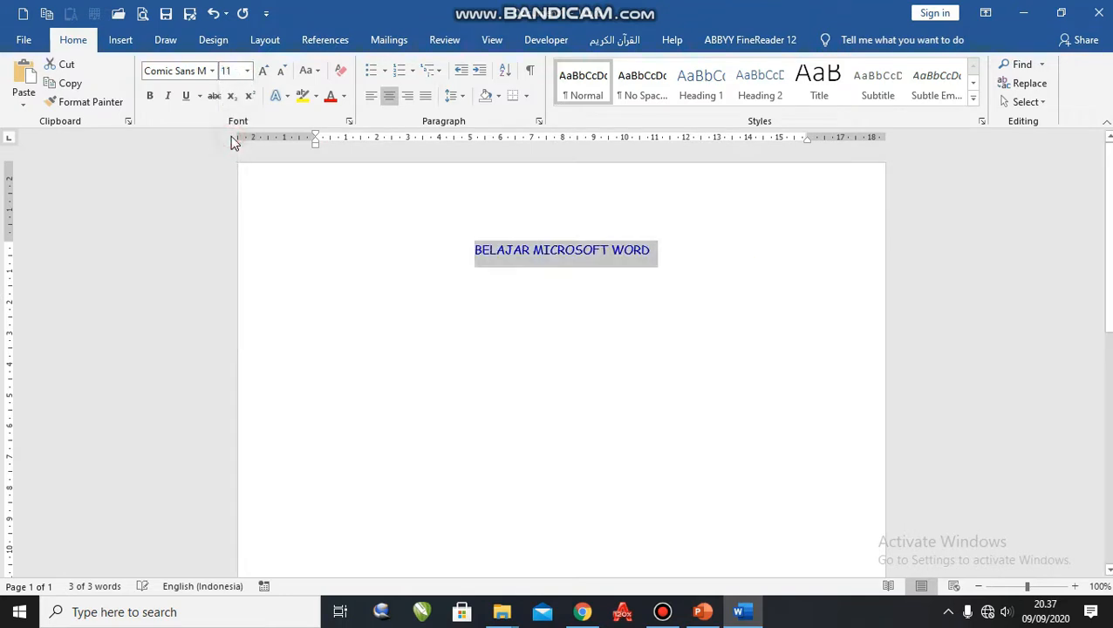
{"action": "left_click", "coordinate": [370, 97]}
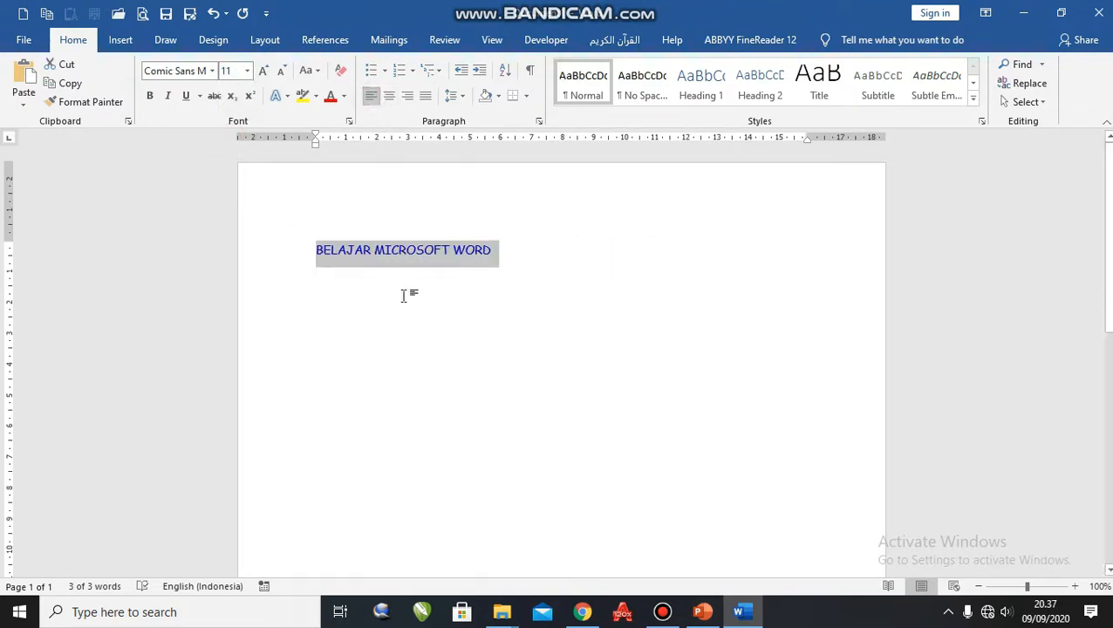
Color the title text black using the theme colors, then deselect it.
{"action": "left_click", "coordinate": [344, 97]}
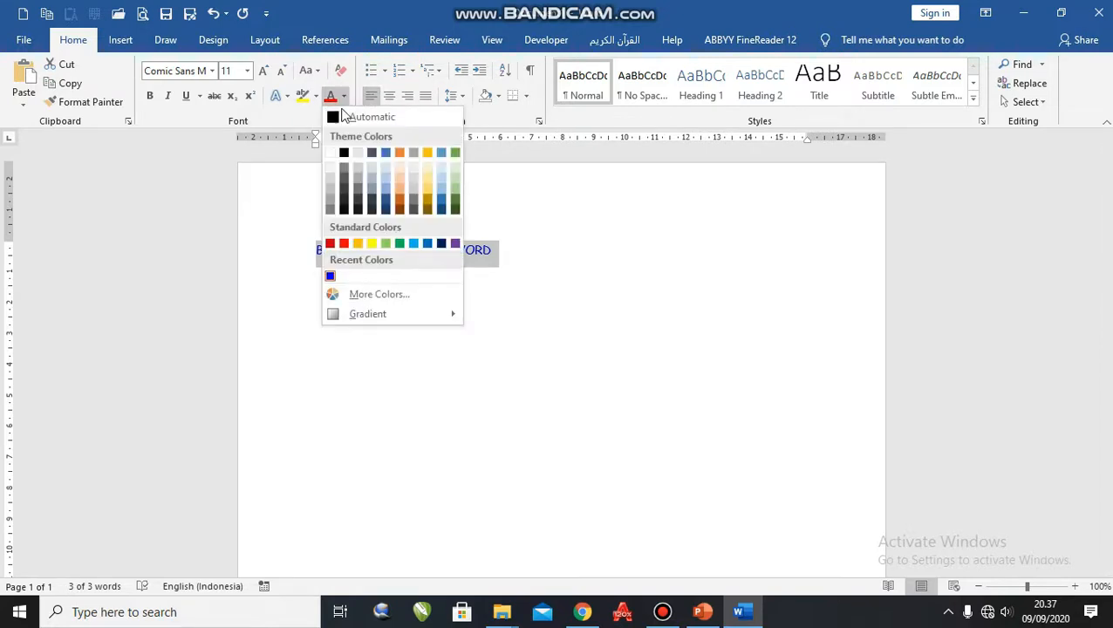
{"action": "left_click", "coordinate": [344, 152]}
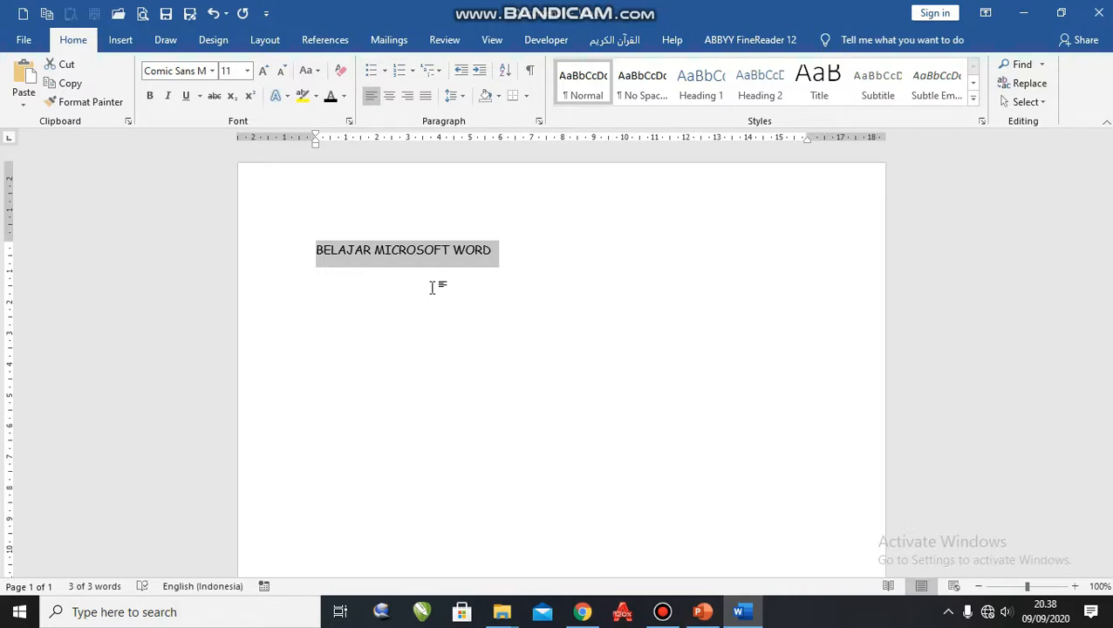
{"action": "left_click", "coordinate": [417, 298]}
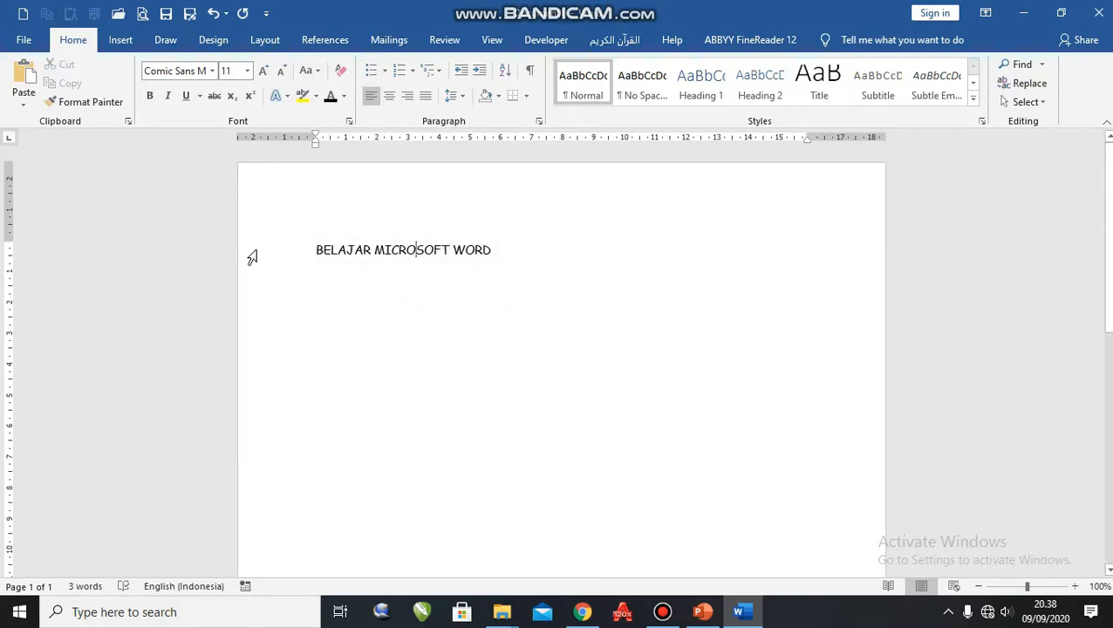
Select the whole title line again and set its font size to 20.
{"action": "left_click_drag", "start_coordinate": [312, 250], "coordinate": [517, 250]}
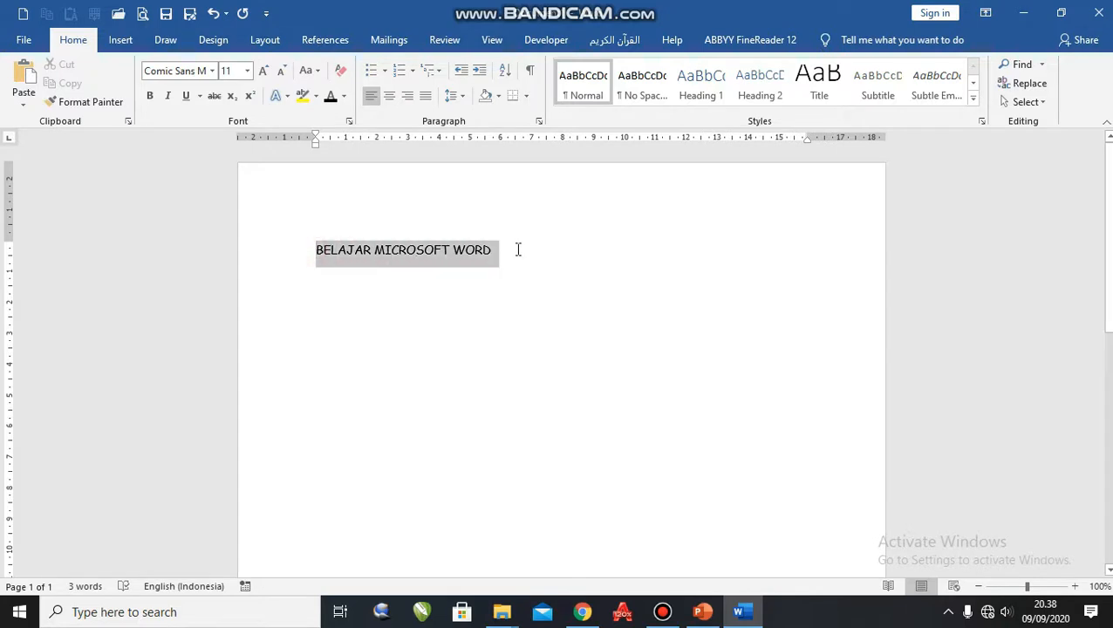
{"action": "left_click", "coordinate": [493, 363]}
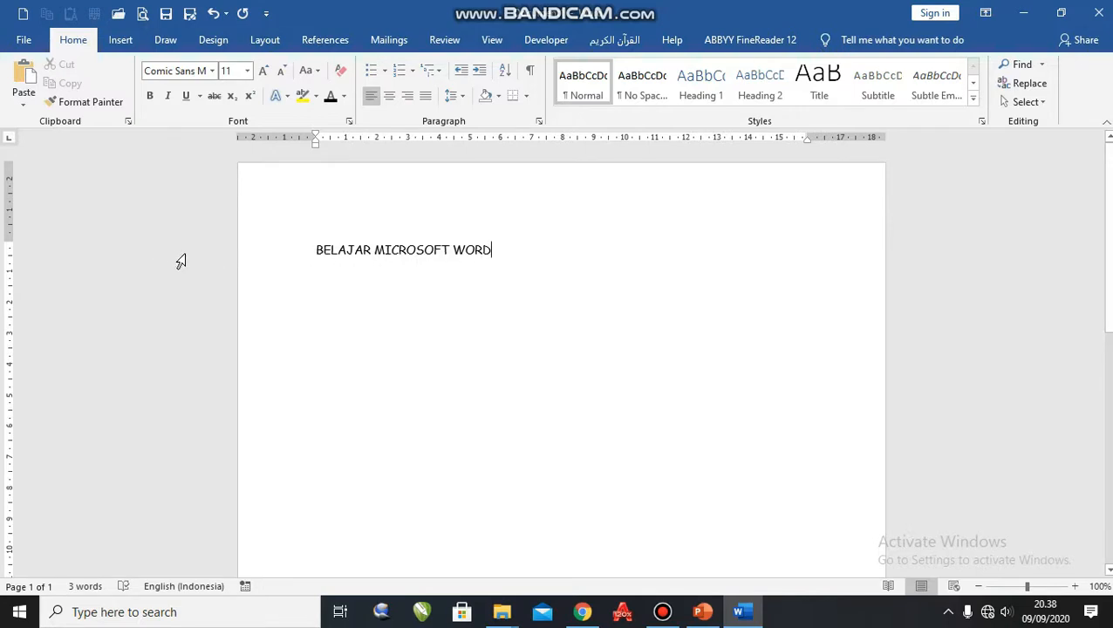
{"action": "left_click", "coordinate": [181, 261]}
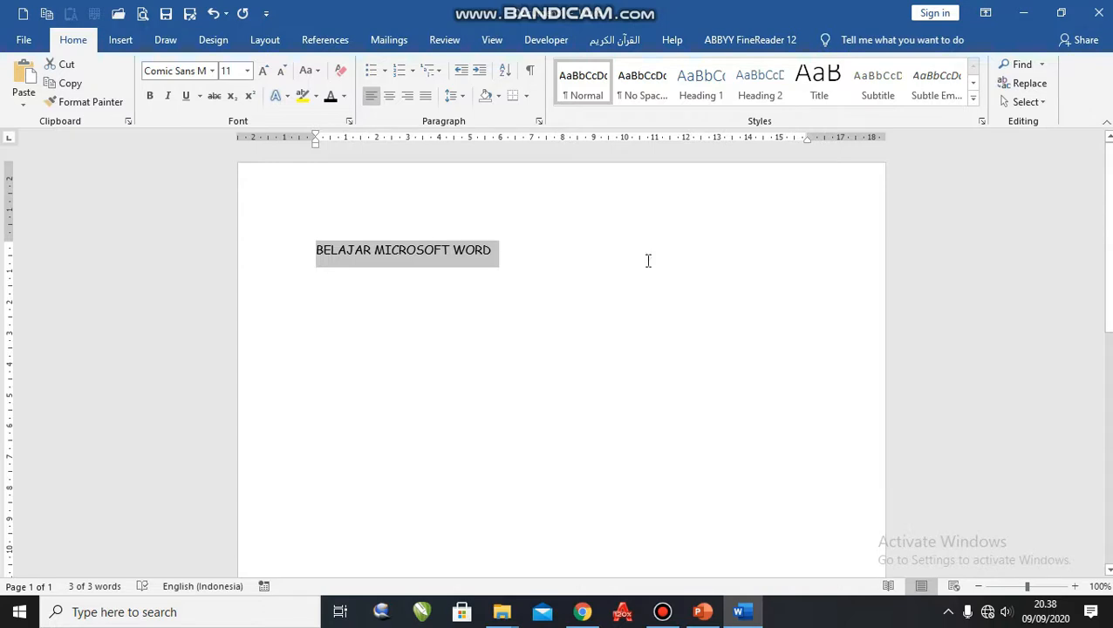
{"action": "left_click", "coordinate": [248, 73]}
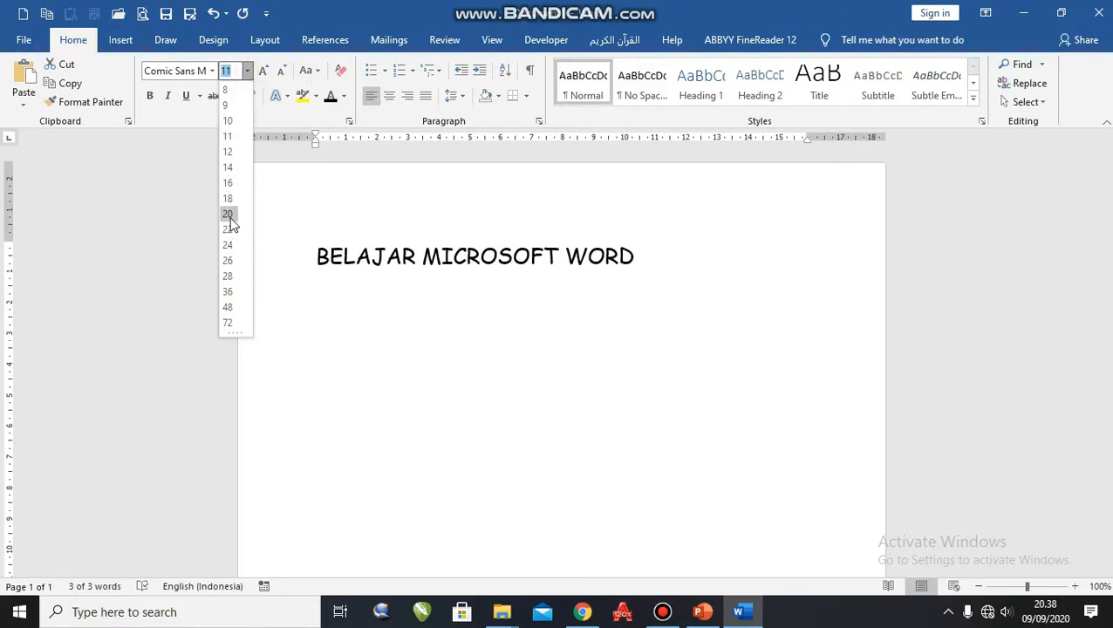
{"action": "left_click", "coordinate": [228, 215]}
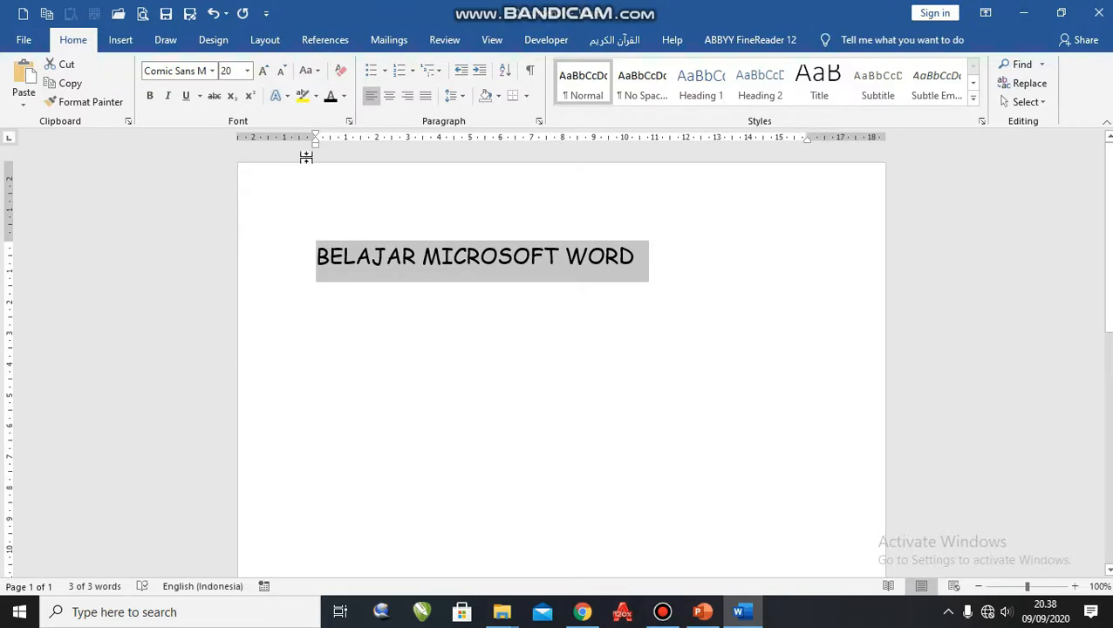
Color the selected title with standard red and center it on the page.
{"action": "left_click", "coordinate": [346, 99]}
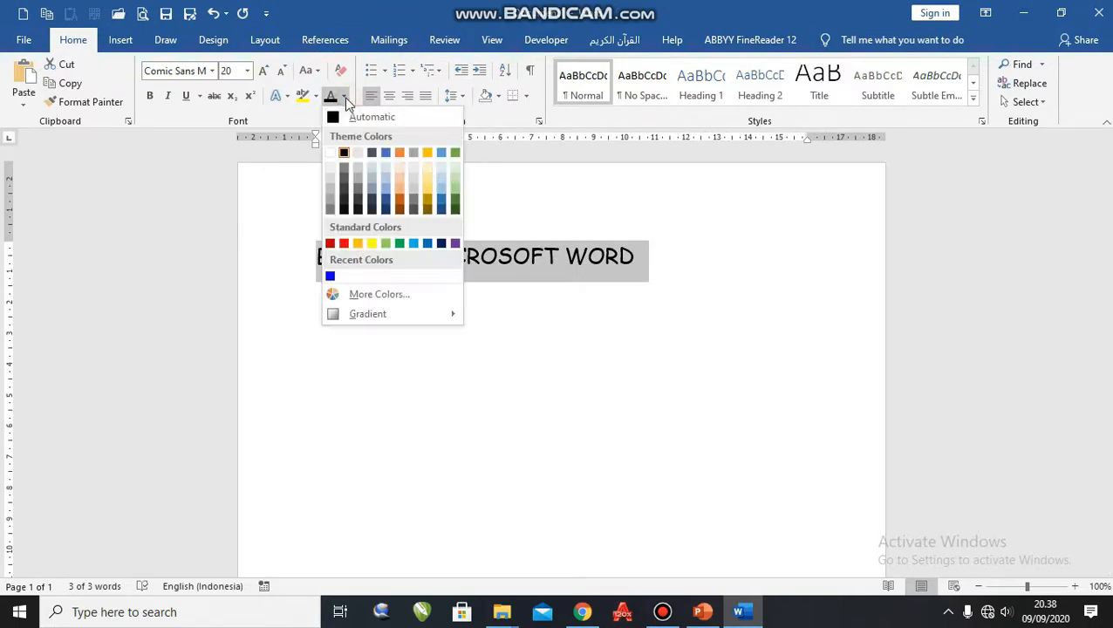
{"action": "left_click", "coordinate": [344, 244]}
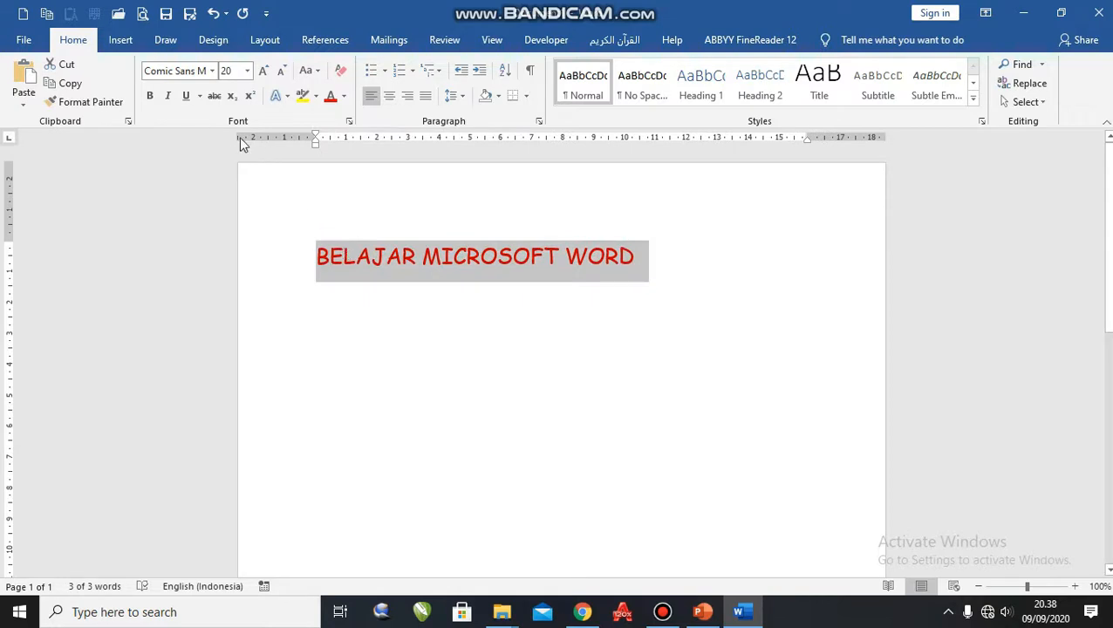
{"action": "left_click", "coordinate": [391, 102]}
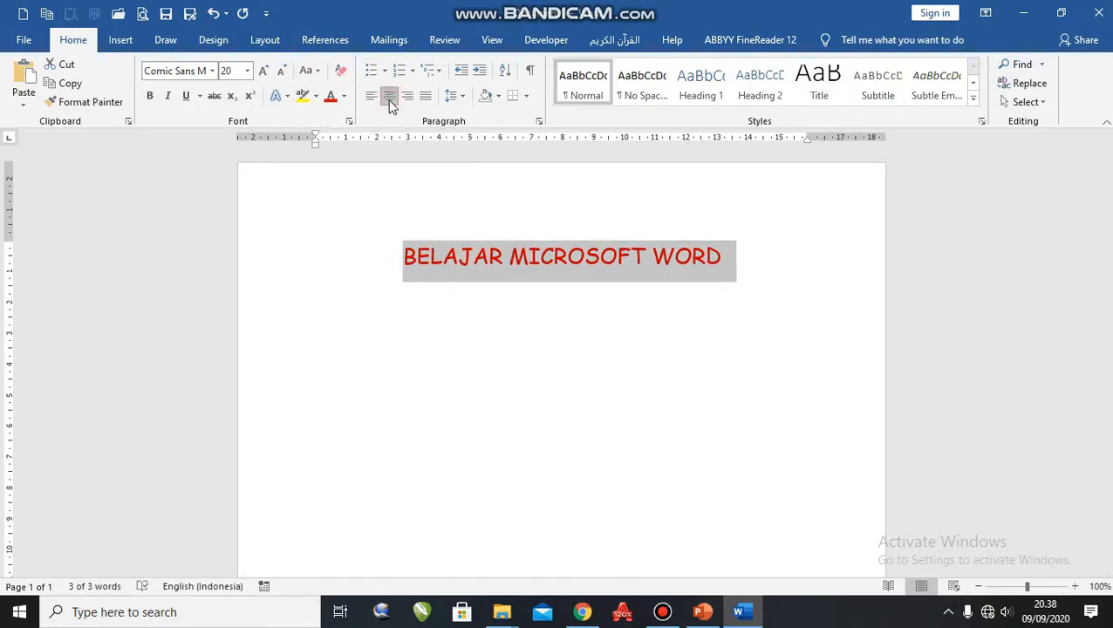
Format the title as italic, bold and underlined, then deselect it.
{"action": "left_click", "coordinate": [169, 100]}
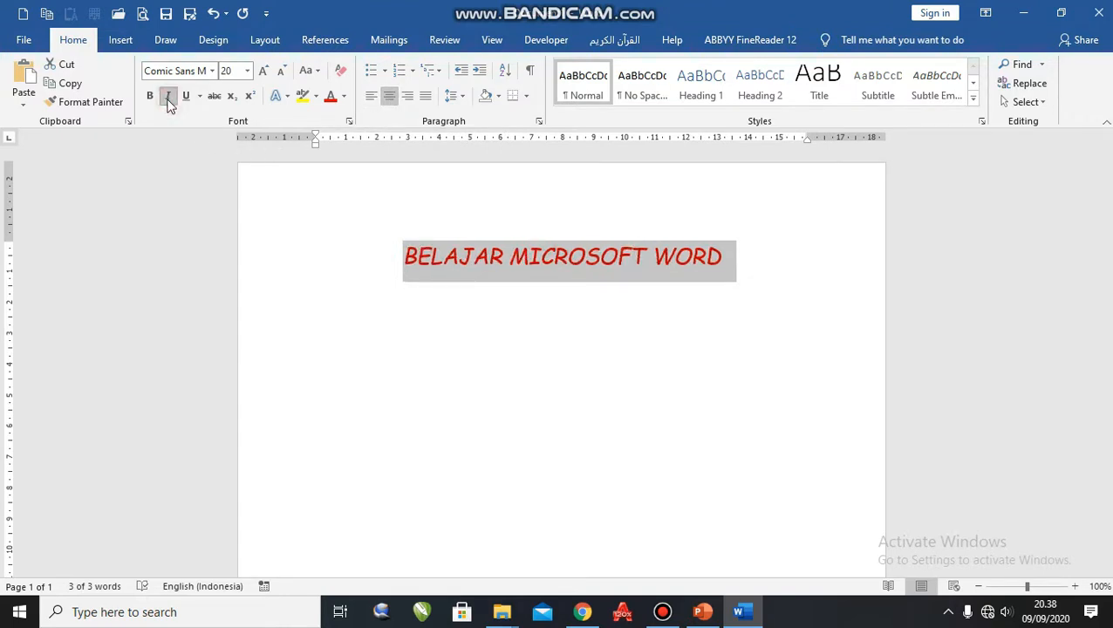
{"action": "left_click", "coordinate": [150, 97]}
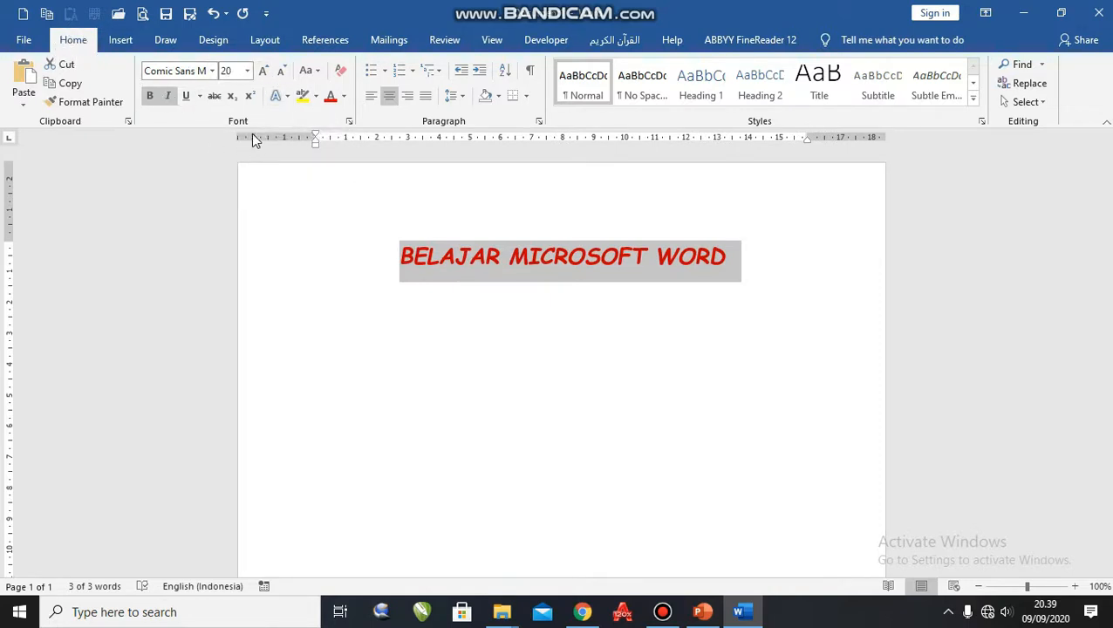
{"action": "left_click", "coordinate": [186, 97]}
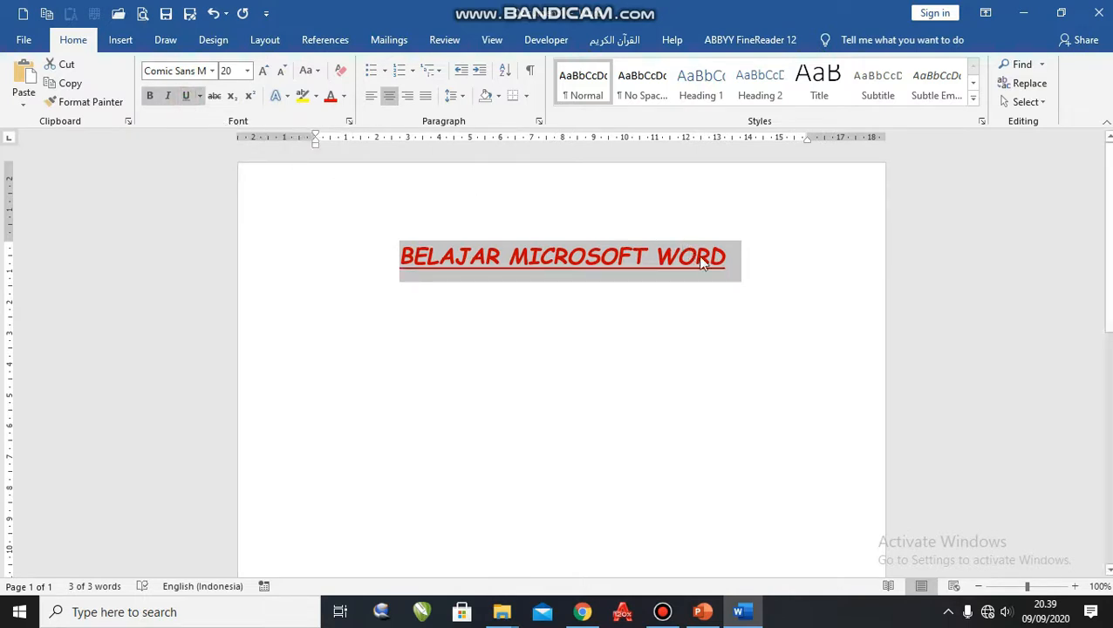
{"action": "left_click", "coordinate": [747, 293]}
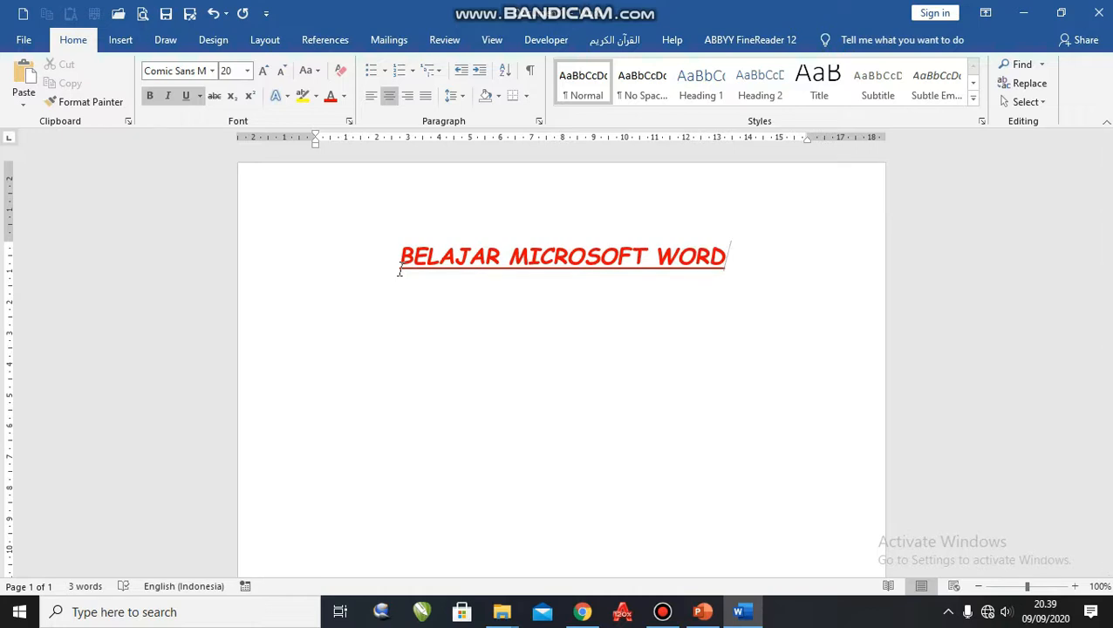
Start a left-aligned paragraph two lines below the title with italic, bold and underline turned off.
{"action": "key", "text": "Return"}
{"action": "key", "text": "Return"}
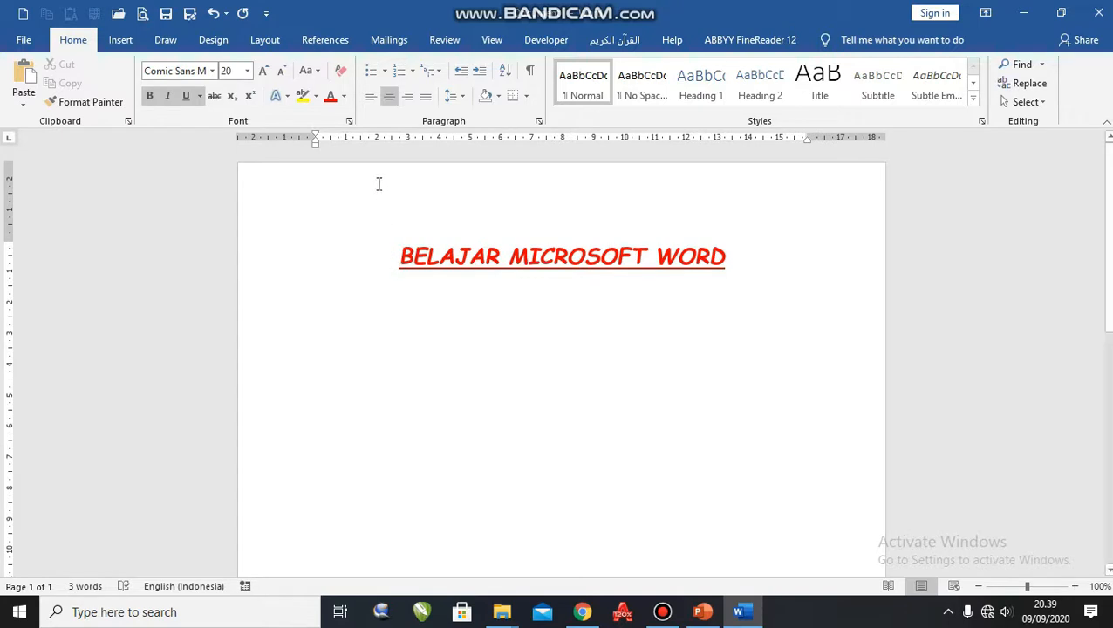
{"action": "left_click", "coordinate": [370, 98]}
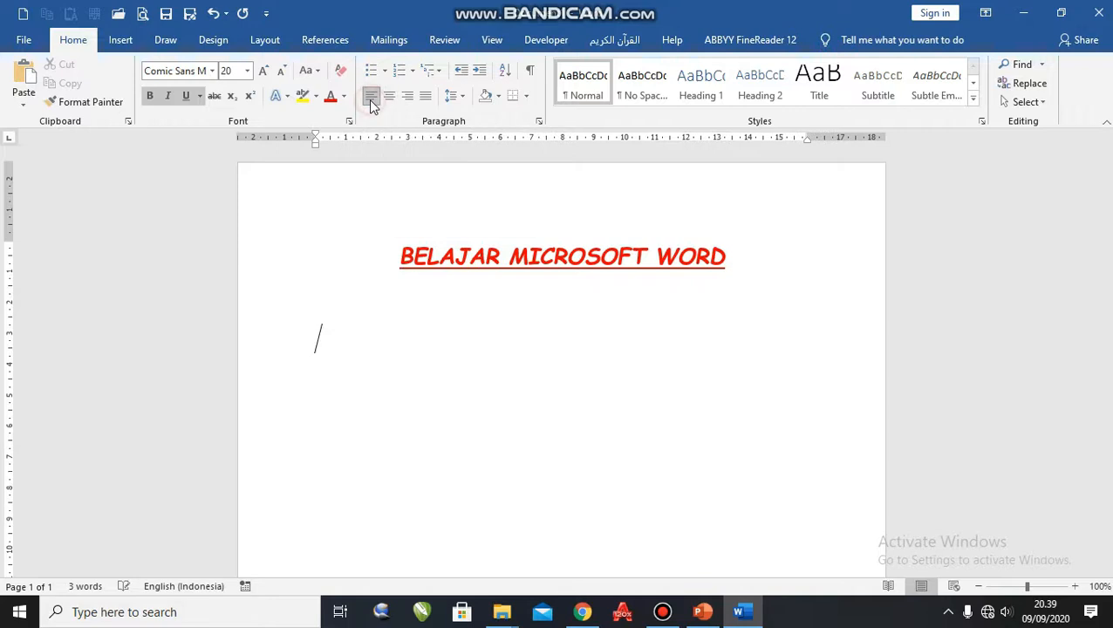
{"action": "left_click", "coordinate": [170, 98]}
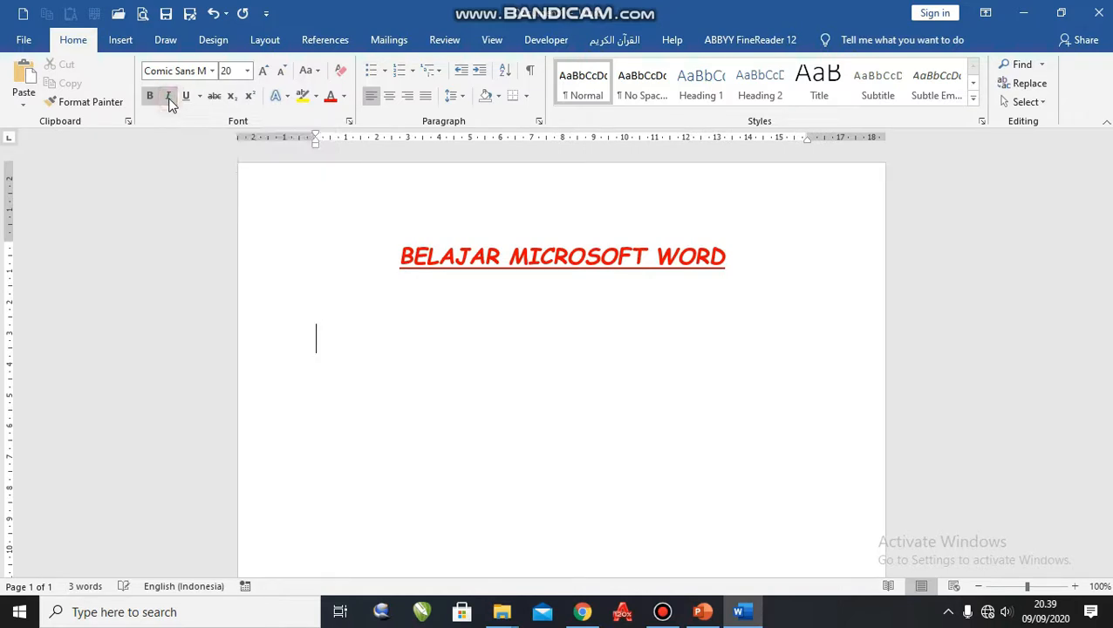
{"action": "left_click", "coordinate": [150, 98]}
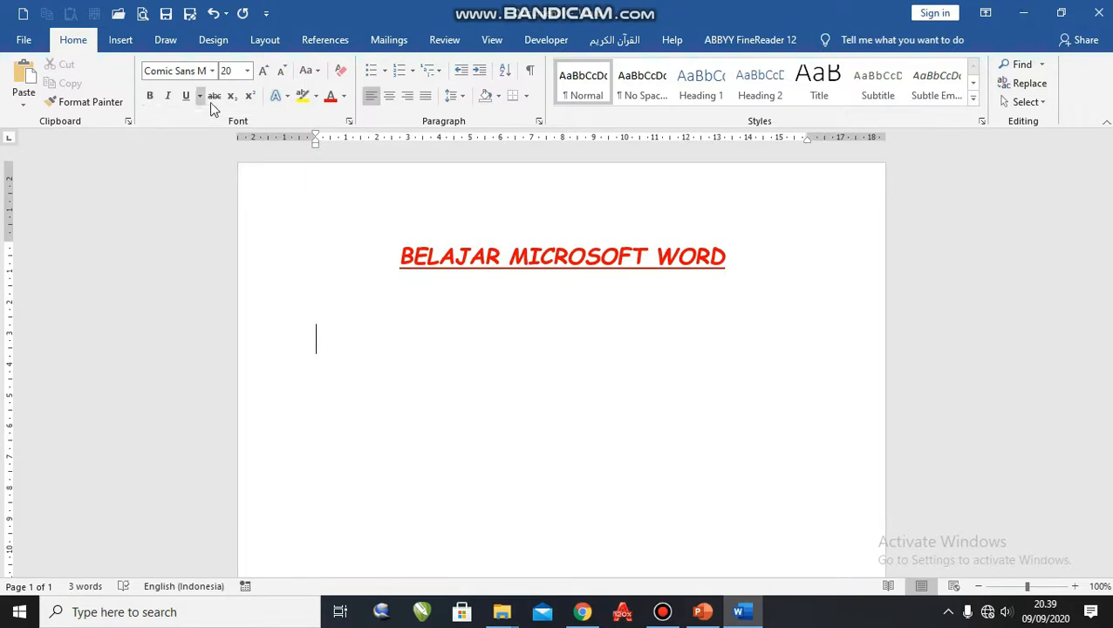
Set the new paragraph's font size to 14 and its font color to the recently used bright blue.
{"action": "left_click", "coordinate": [248, 72]}
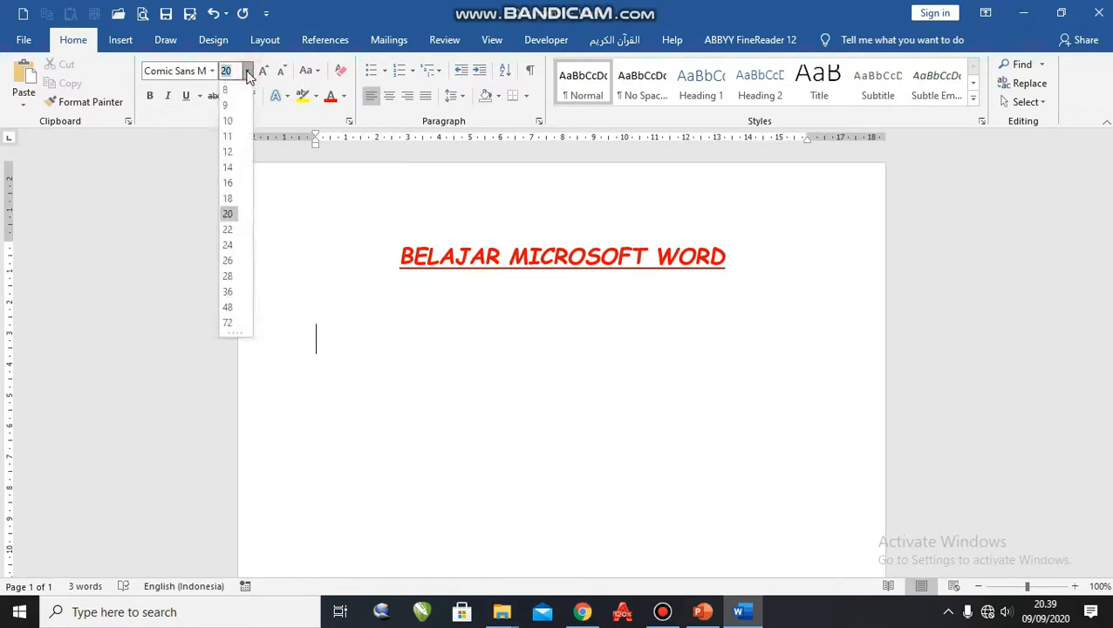
{"action": "left_click", "coordinate": [229, 168]}
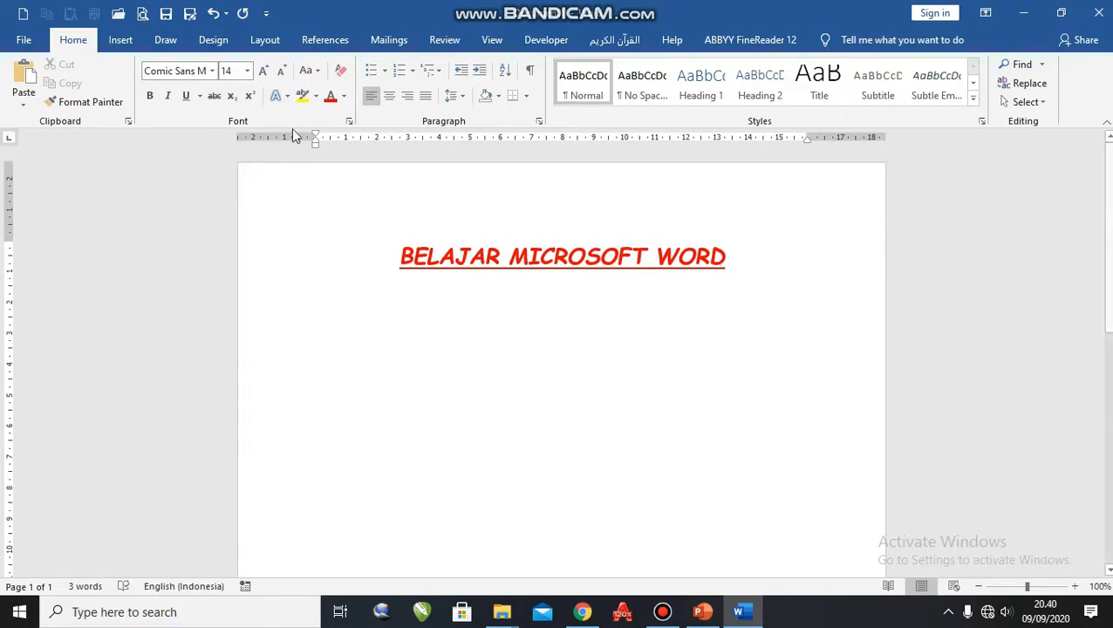
{"action": "left_click", "coordinate": [345, 97]}
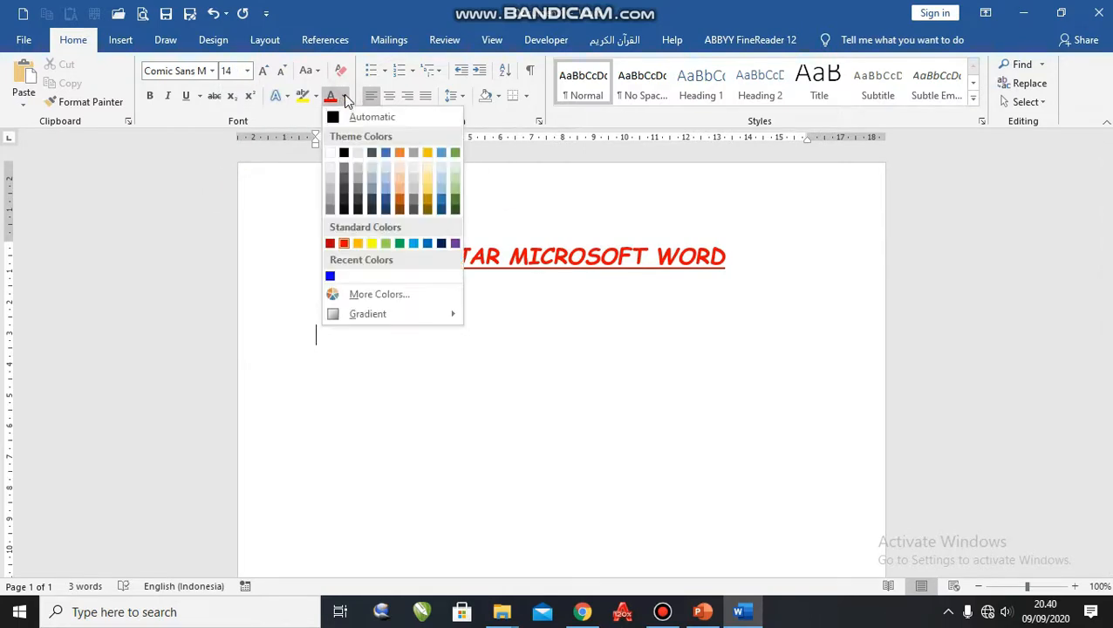
{"action": "left_click", "coordinate": [330, 277]}
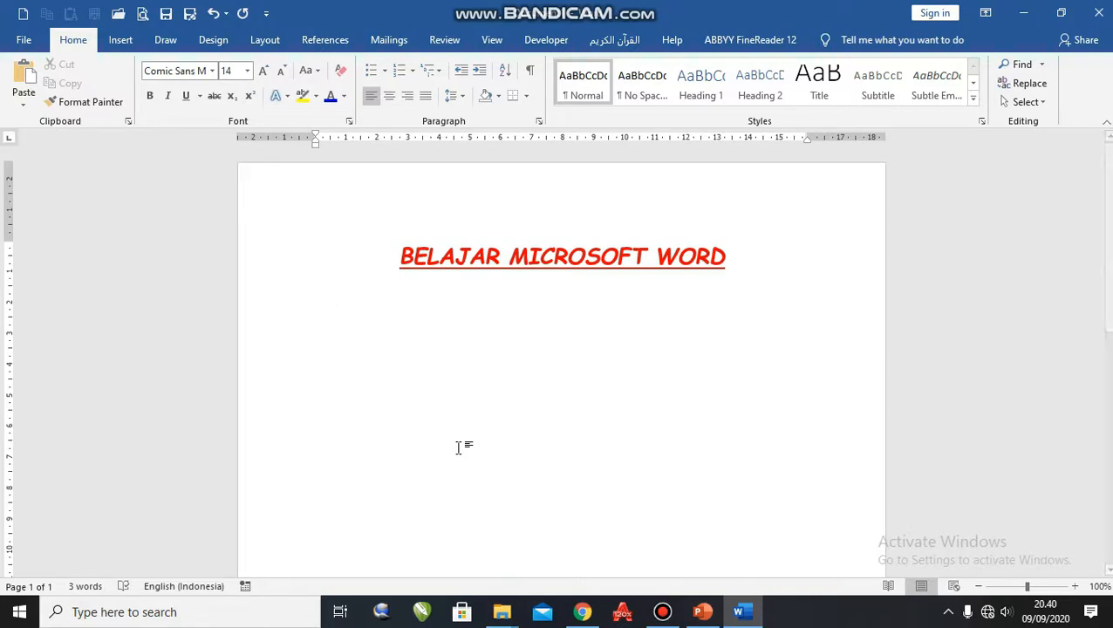
Write the body paragraph "Belajar Word Sungguh menyenangkan karena dengan belajar word kita bisa mebuat beberapa tulisan yang indah".
{"action": "type", "text": "Belajar "}
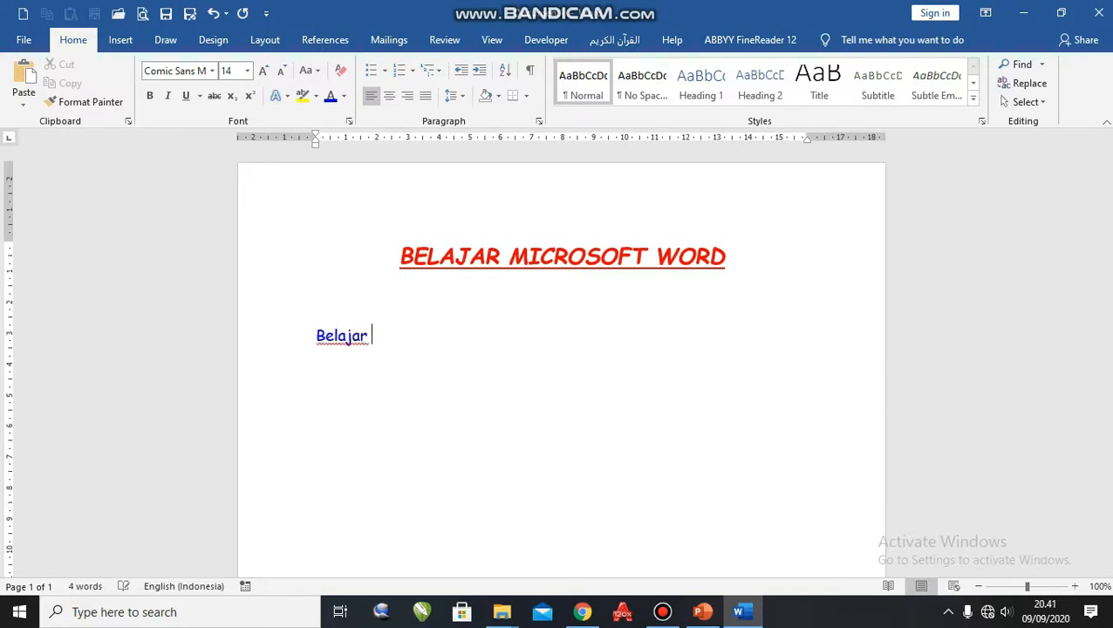
{"action": "type", "text": "Word Sungguh"}
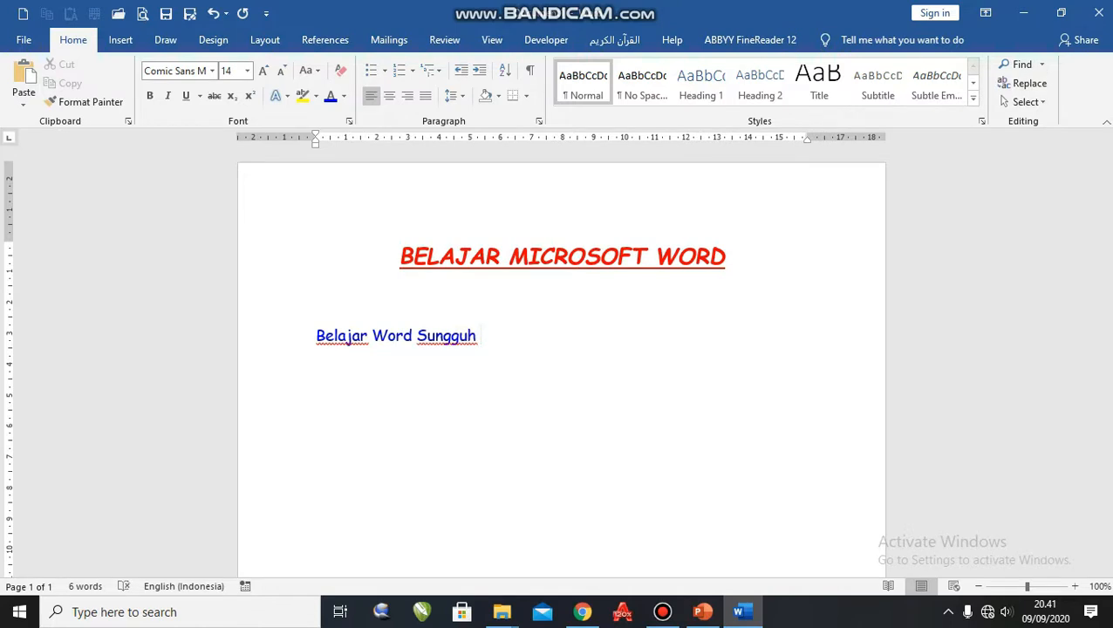
{"action": "type", "text": " menyenangkan"}
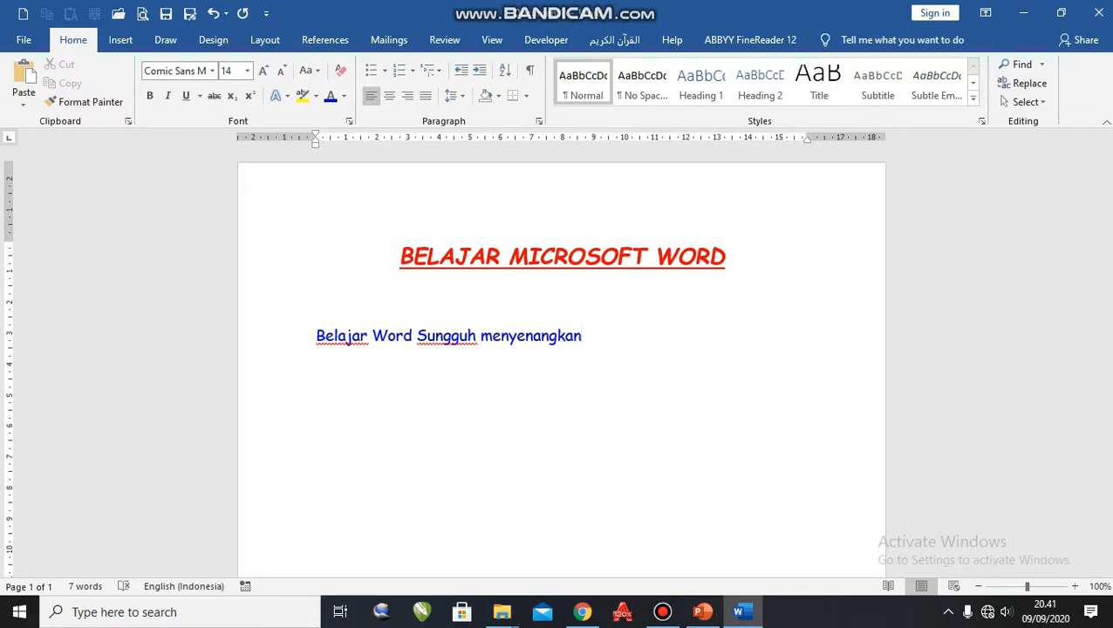
{"action": "type", "text": "karena de"}
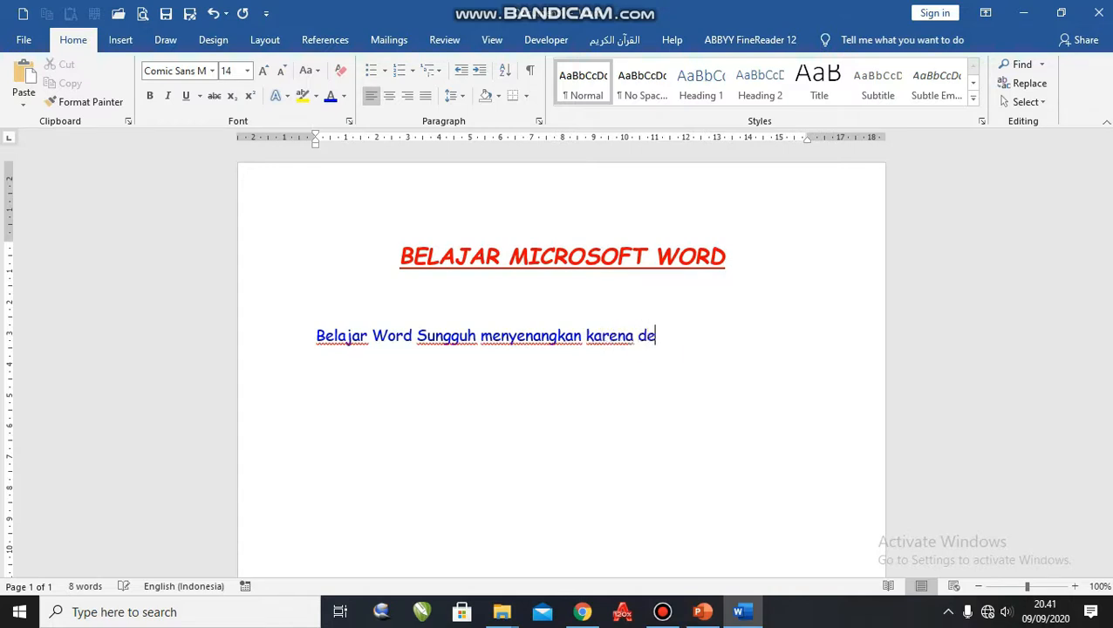
{"action": "type", "text": "ngan belajar"}
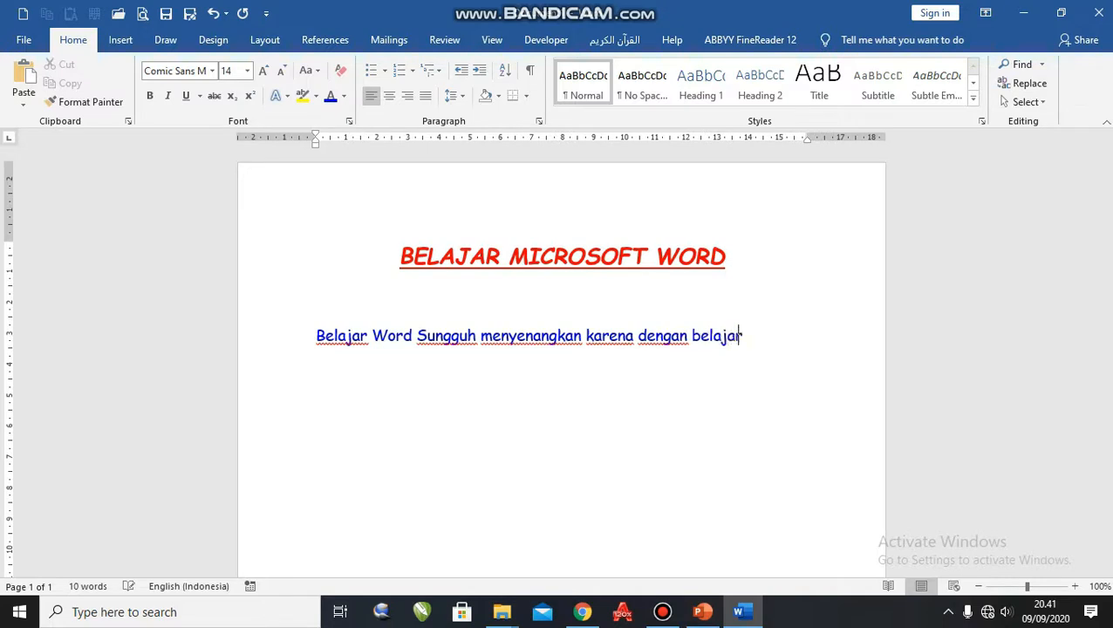
{"action": "type", "text": " word kita"}
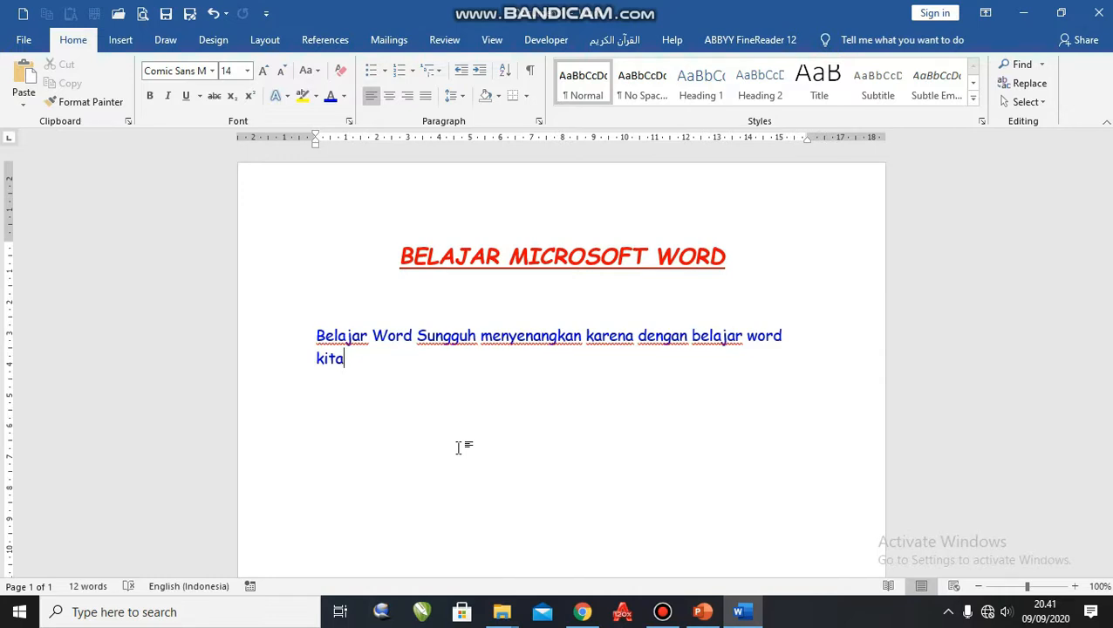
{"action": "type", "text": "bisa mebua"}
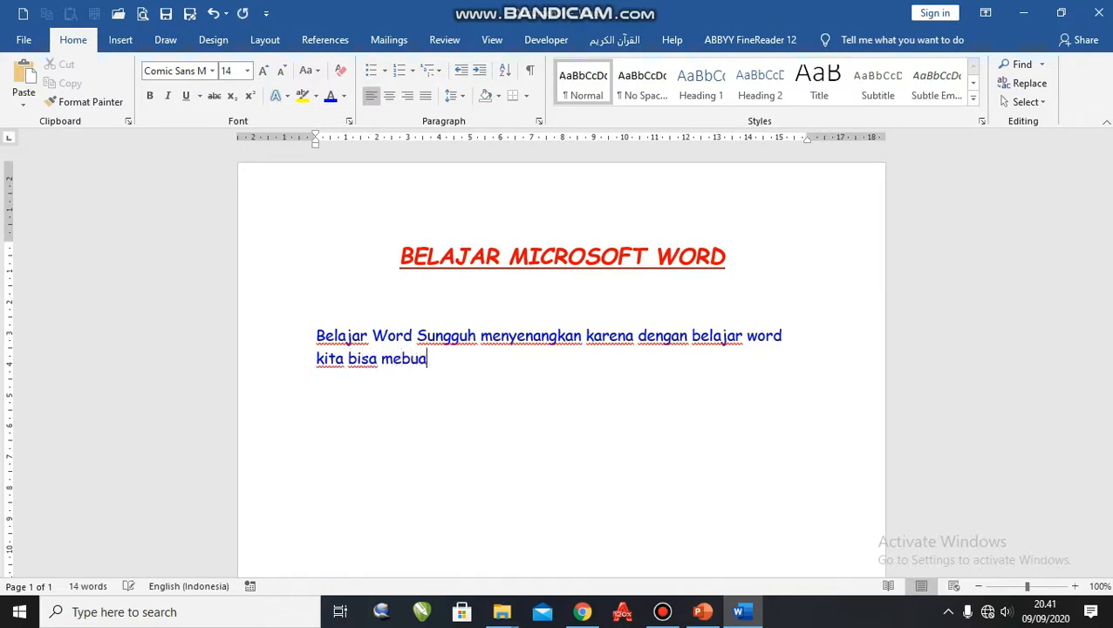
{"action": "type", "text": "t beberapa"}
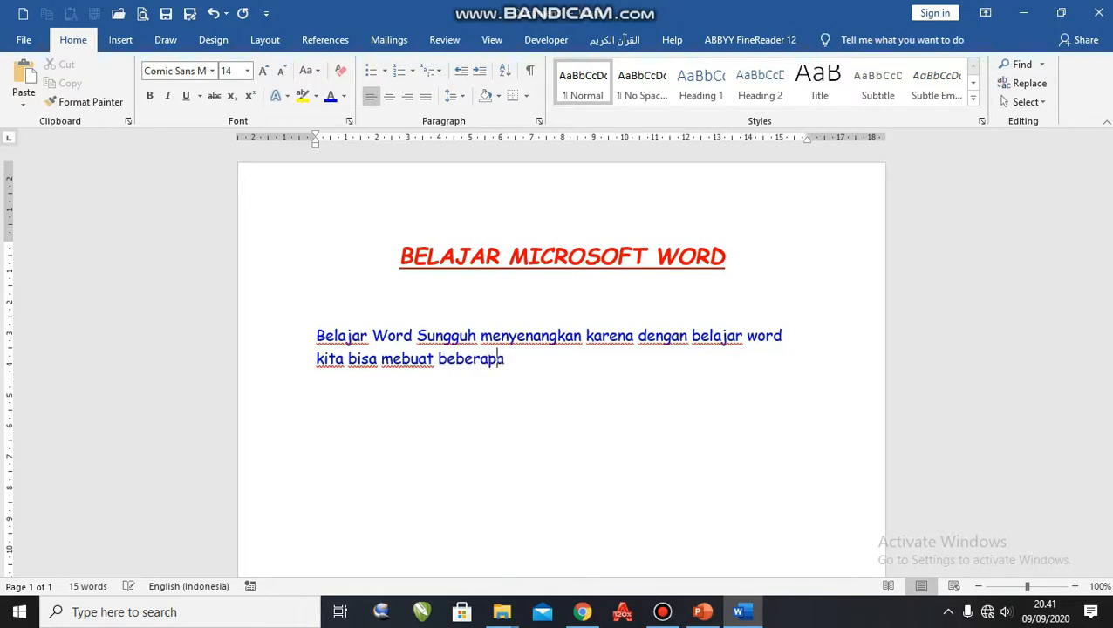
{"action": "type", "text": " tulisan"}
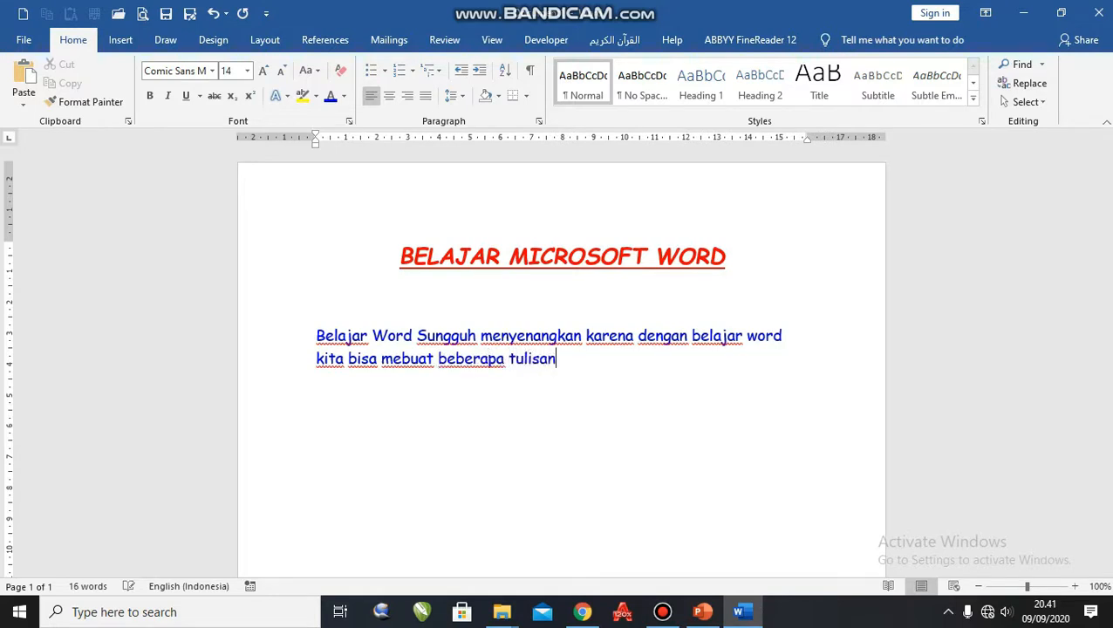
{"action": "type", "text": " yang indah"}
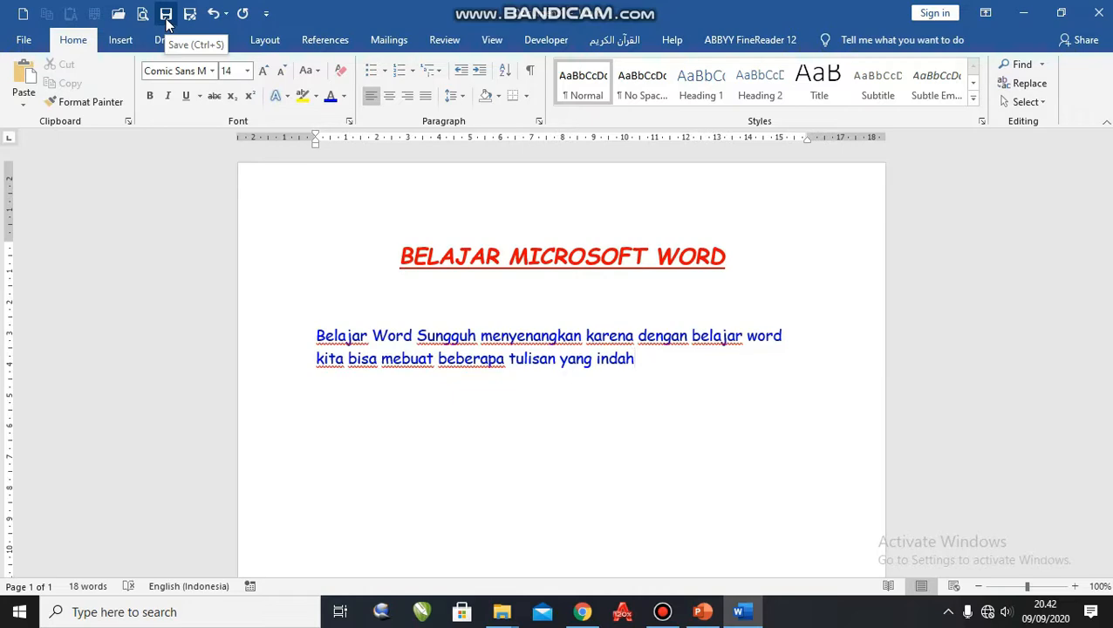
Save the document in the Documents folder as the Word document "BELAJAR MICROSOFT WORD.docx".
{"action": "left_click", "coordinate": [24, 41]}
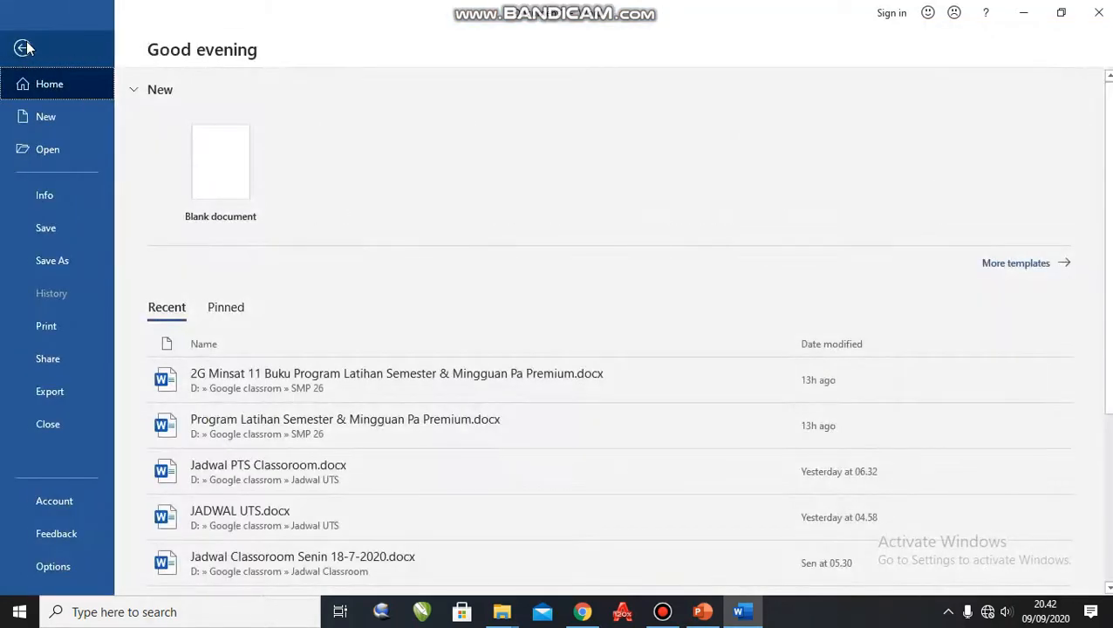
{"action": "left_click", "coordinate": [47, 231]}
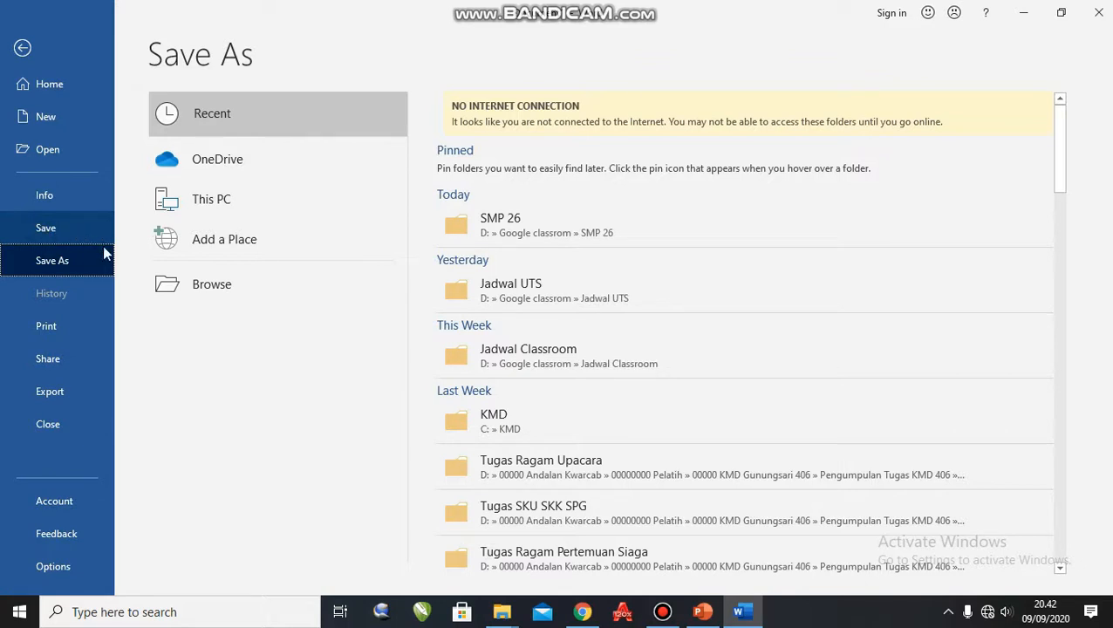
{"action": "left_click", "coordinate": [219, 291]}
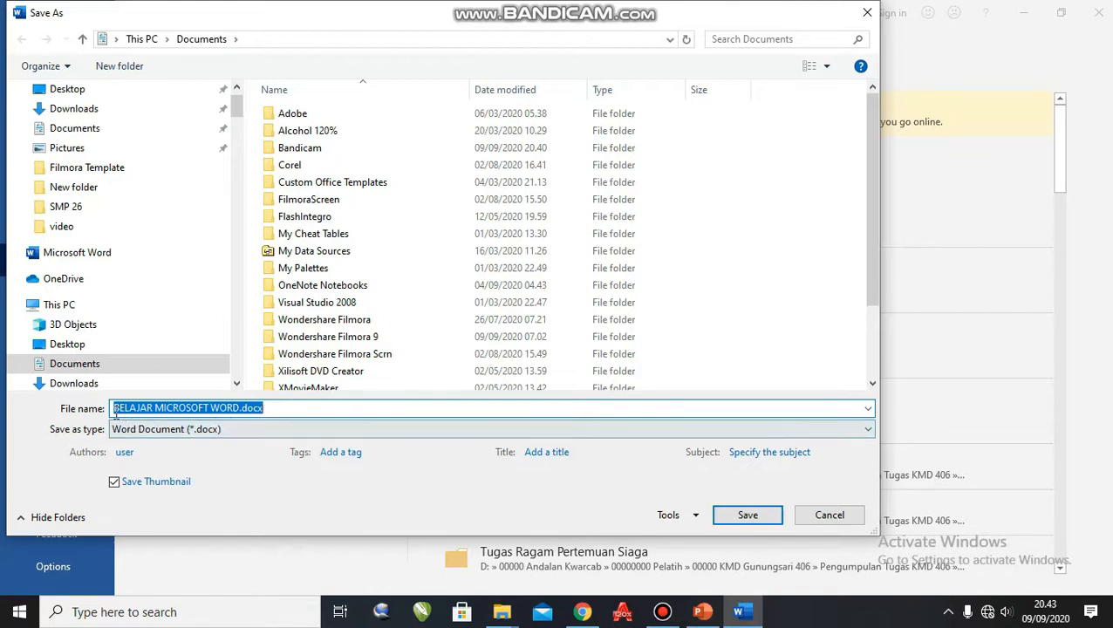
{"action": "left_click", "coordinate": [280, 409]}
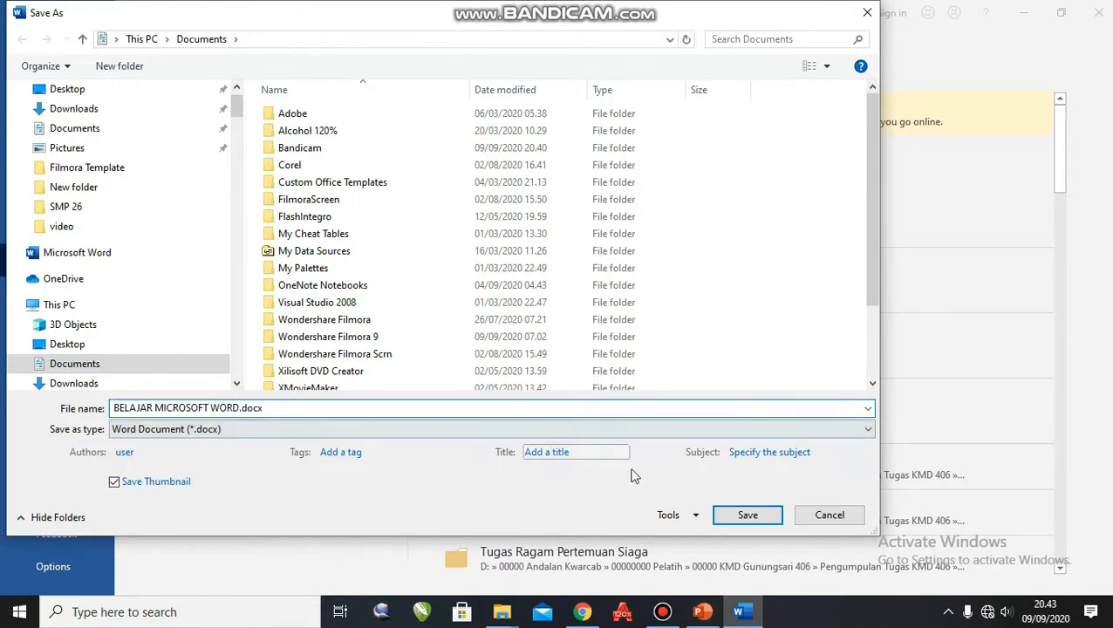
{"action": "left_click", "coordinate": [748, 516]}
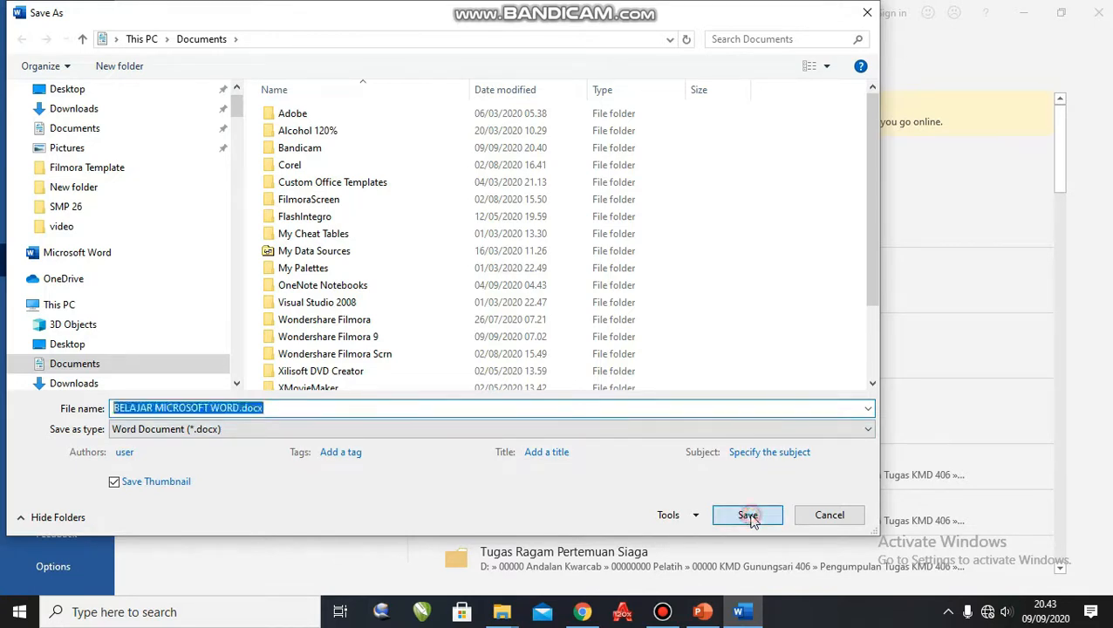